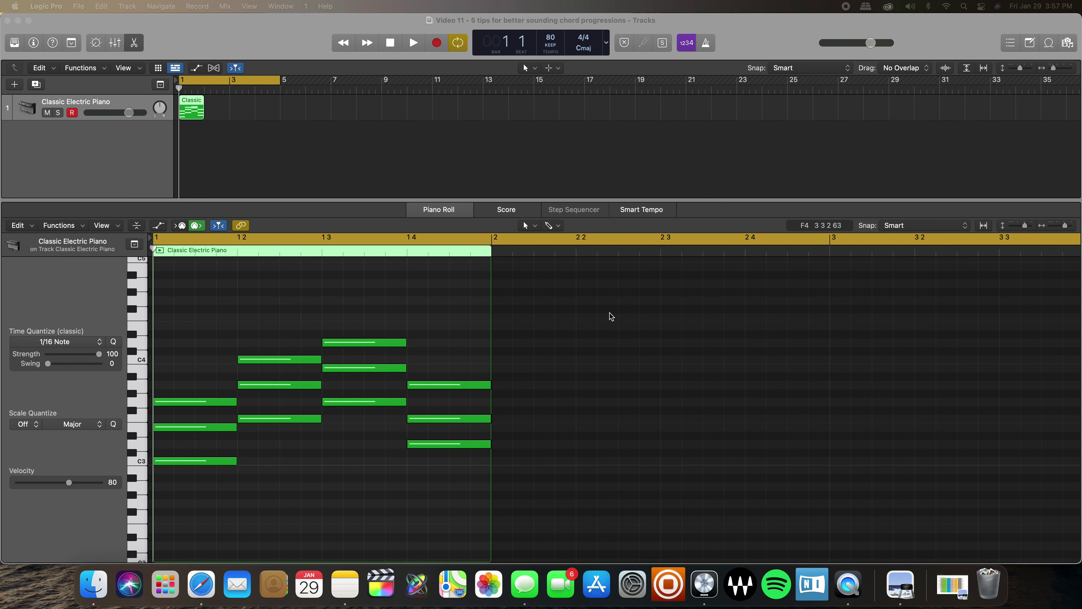
Play the four-chord progression in the Classic Electric Piano region once through.
click(532, 308)
key(space)
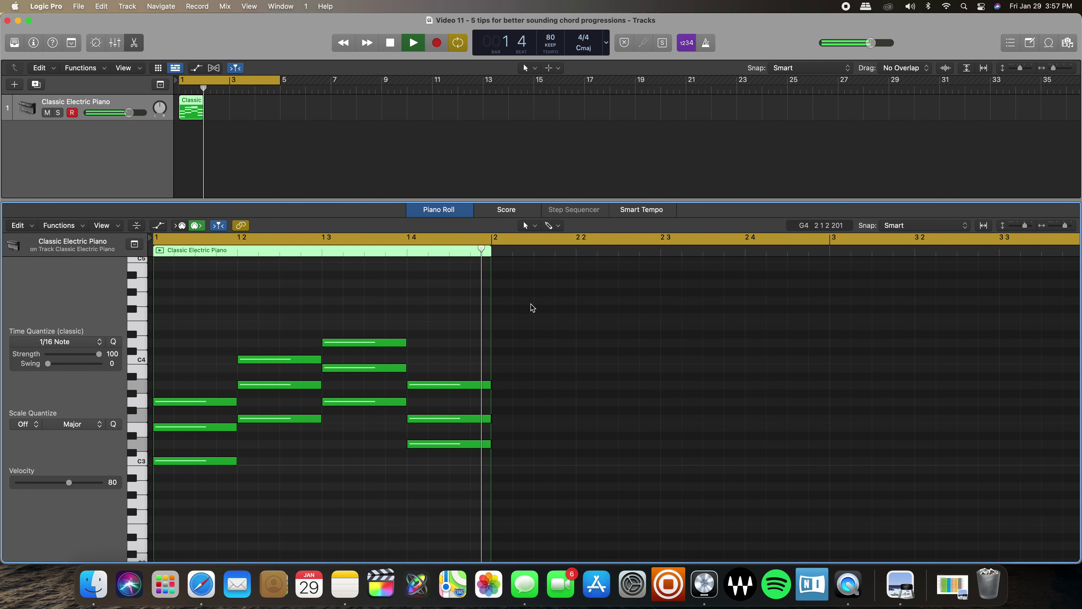
key(space)
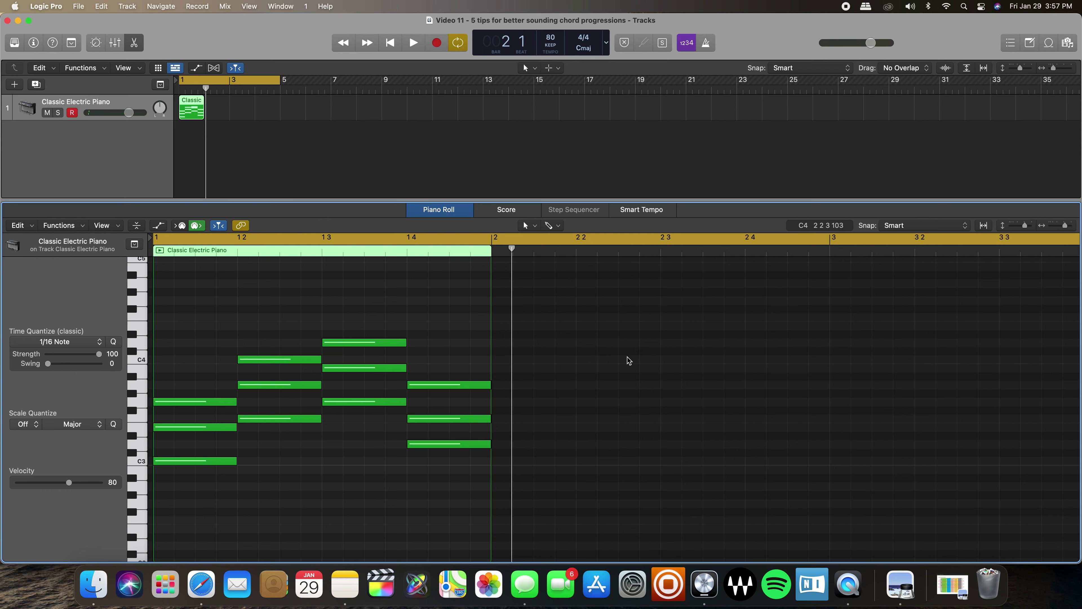
Repeat all the notes of the four-chord progression so a copy fills bar 2.
drag(187, 281, 504, 499)
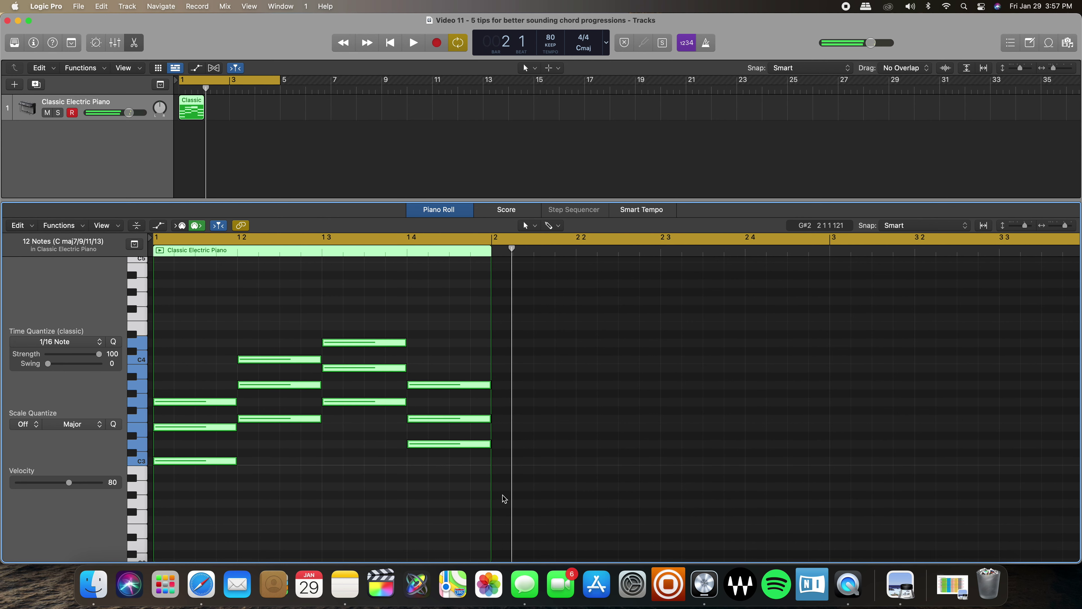
key(super+r)
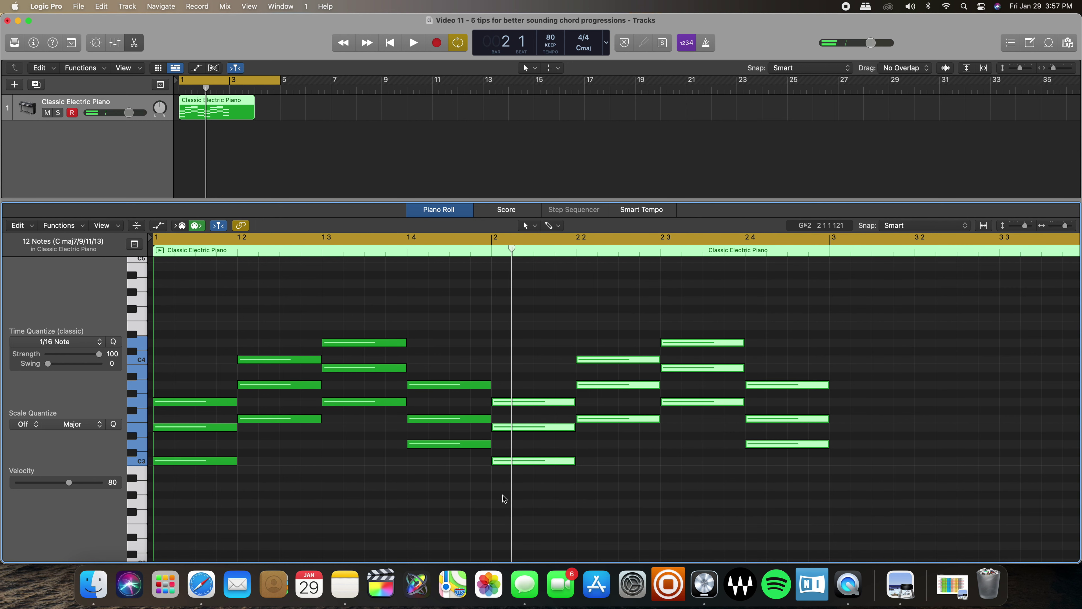
click(638, 310)
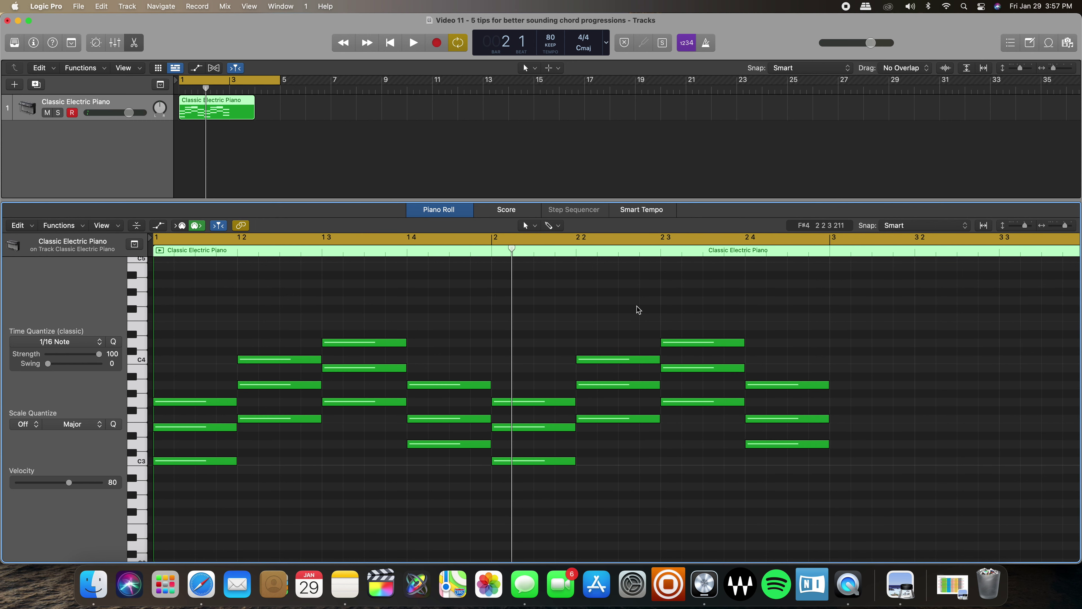
Play the original and copied progressions through bar 2, and return the playhead to the start.
key(space)
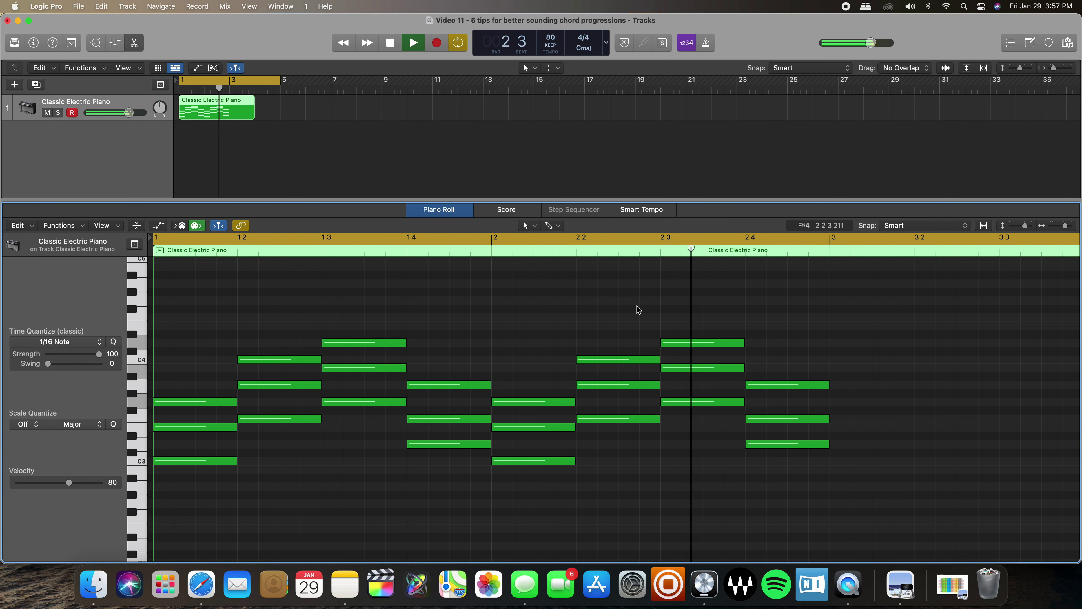
key(space)
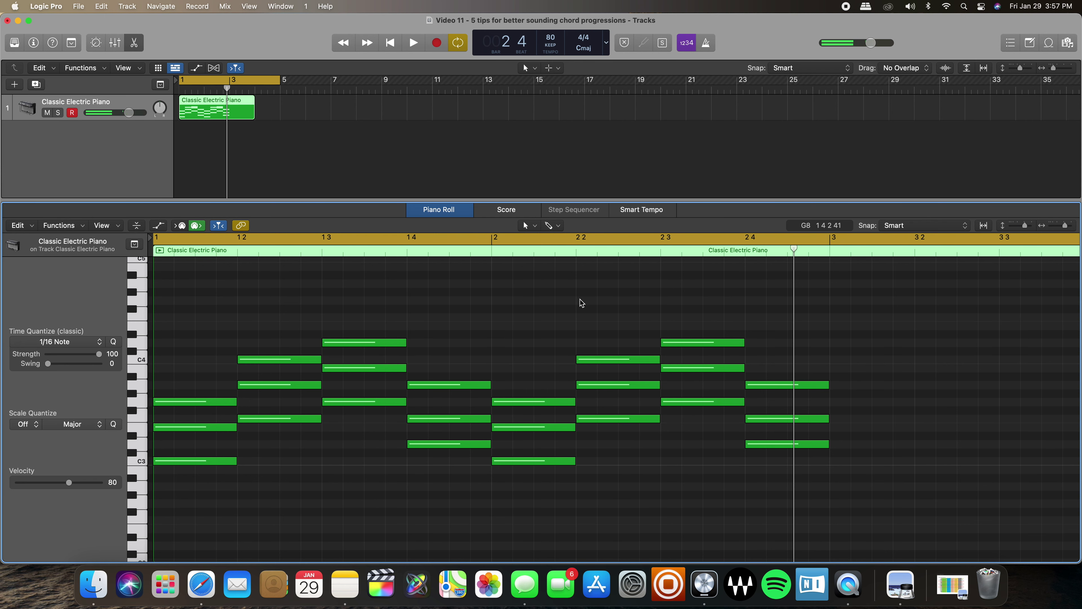
key(Return)
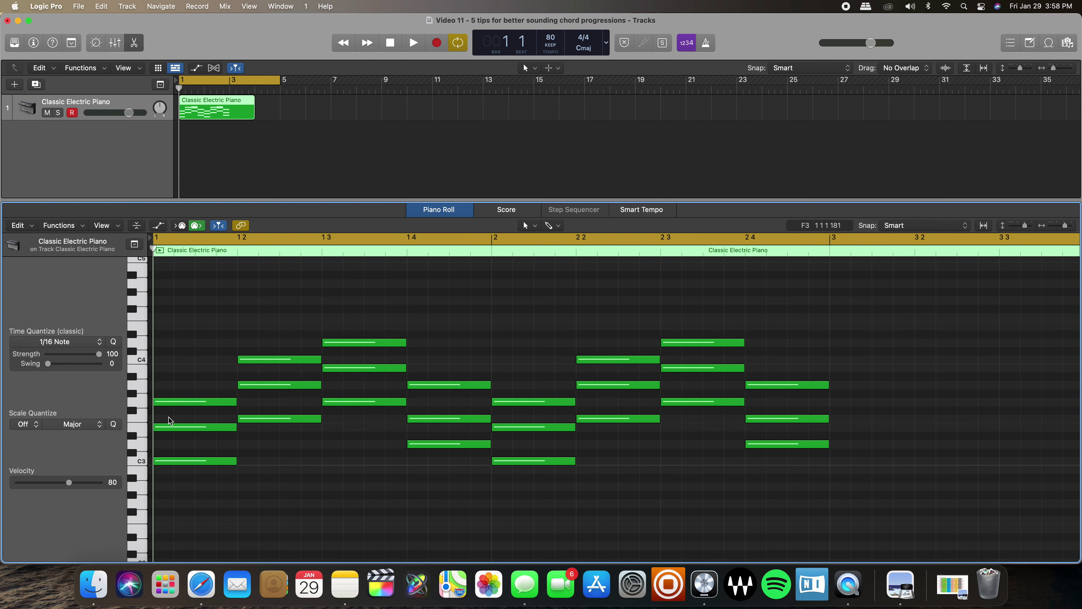
Add a B3 note on top of the first chord and play that chord.
click(163, 369)
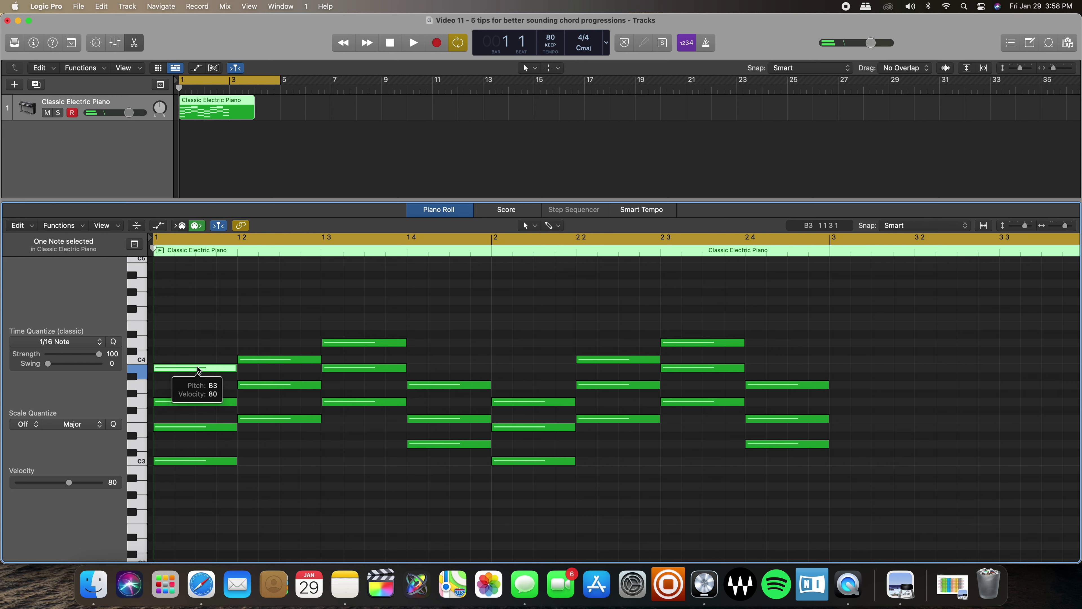
key(space)
key(space)
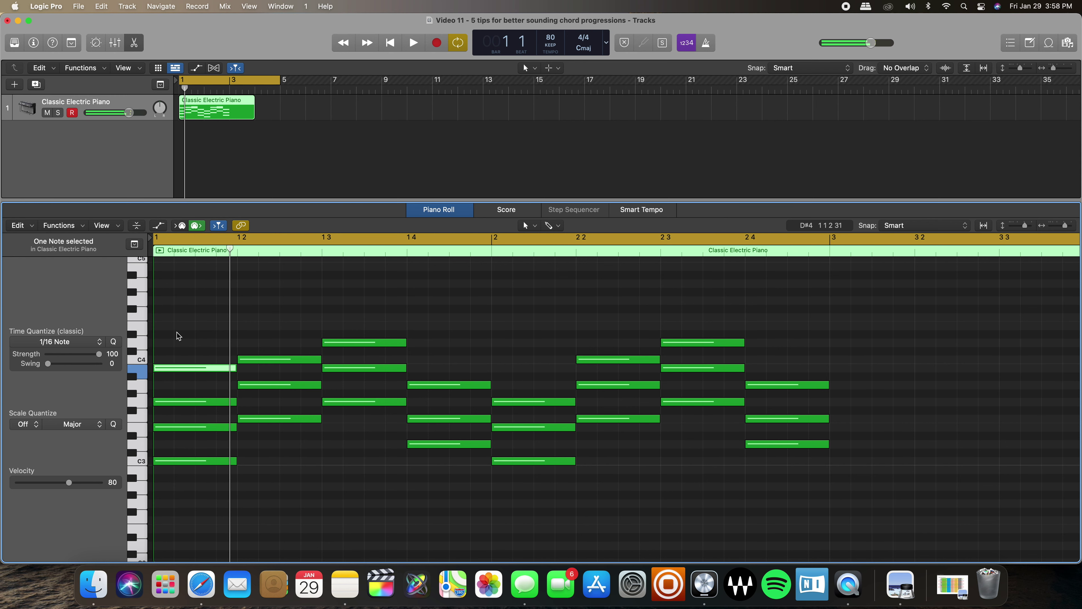
Delete the B3 note from the first chord and play the plain triad from the start.
click(178, 369)
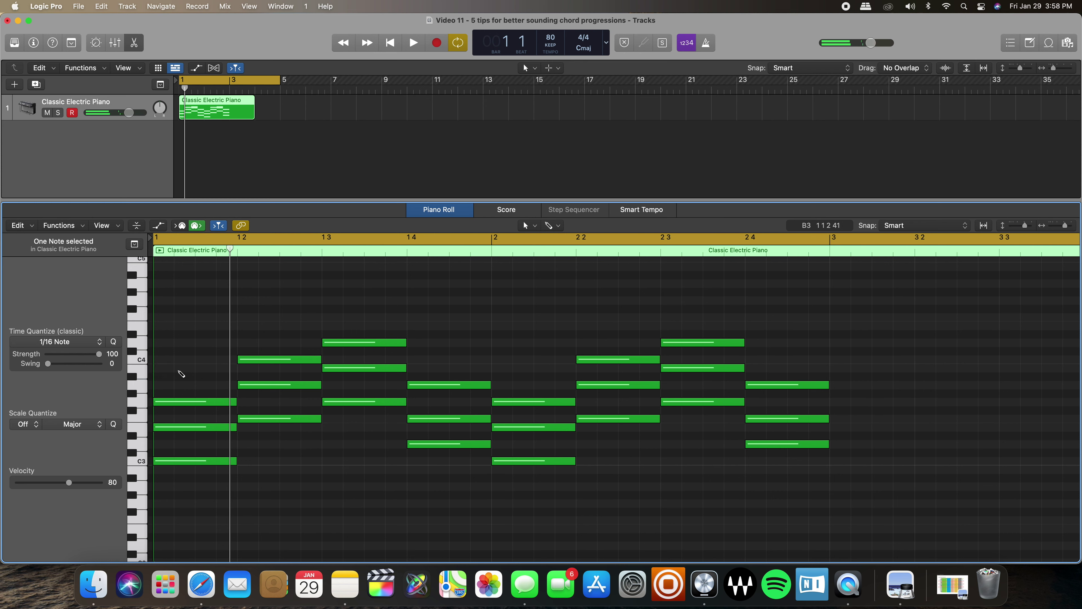
key(Return)
key(space)
key(space)
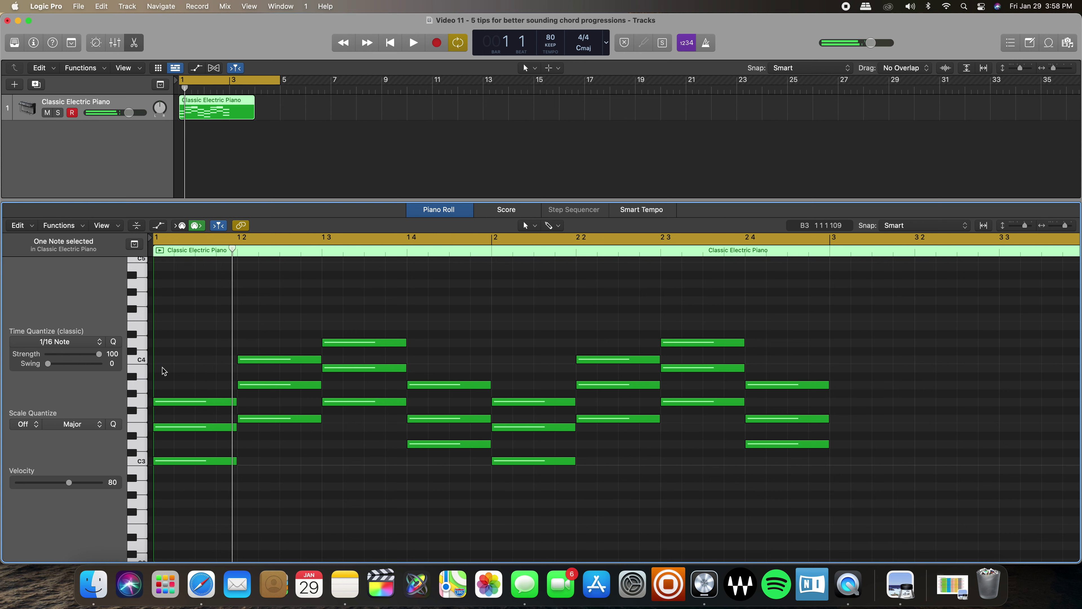
Add the B3 seventh to the first chord again and play that chord from the start.
click(159, 370)
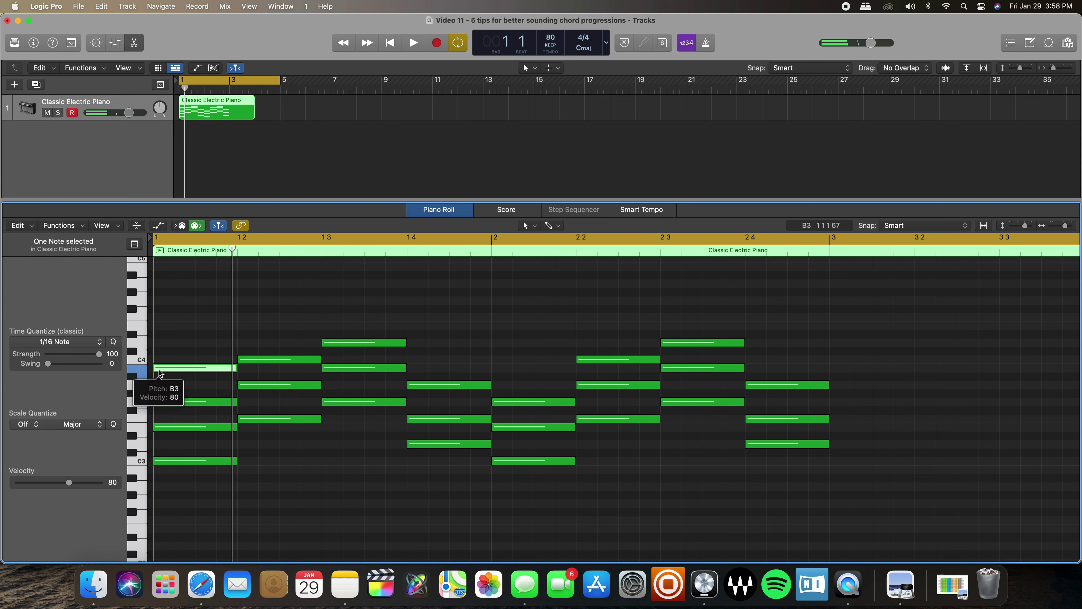
key(Return)
key(space)
key(space)
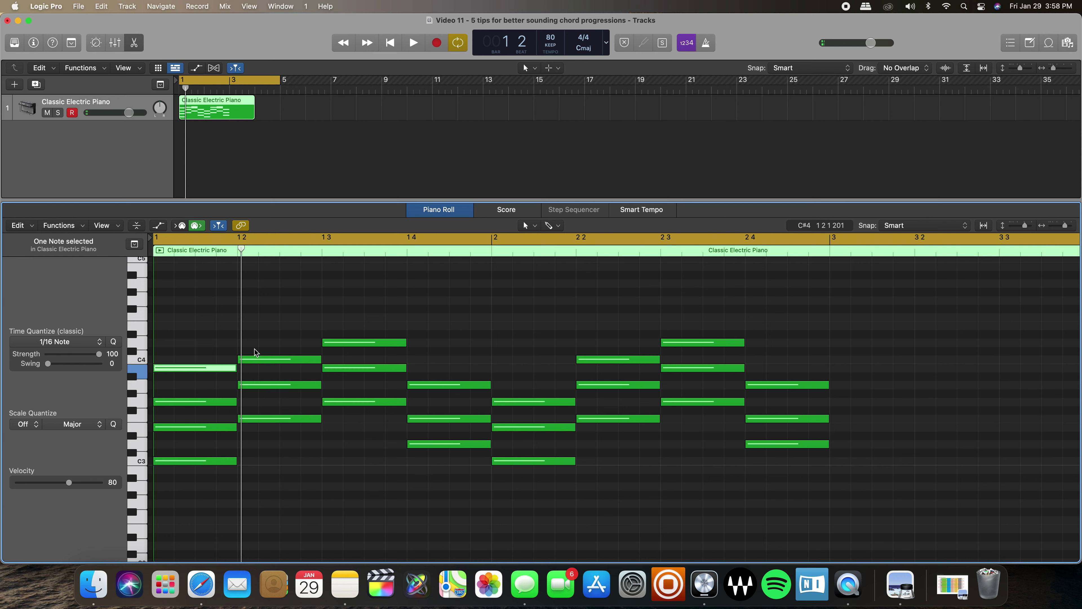
Add top notes E4, F4 and C4 to the second, third and fourth chords of bar 1, matching the chord lengths.
double_click(244, 325)
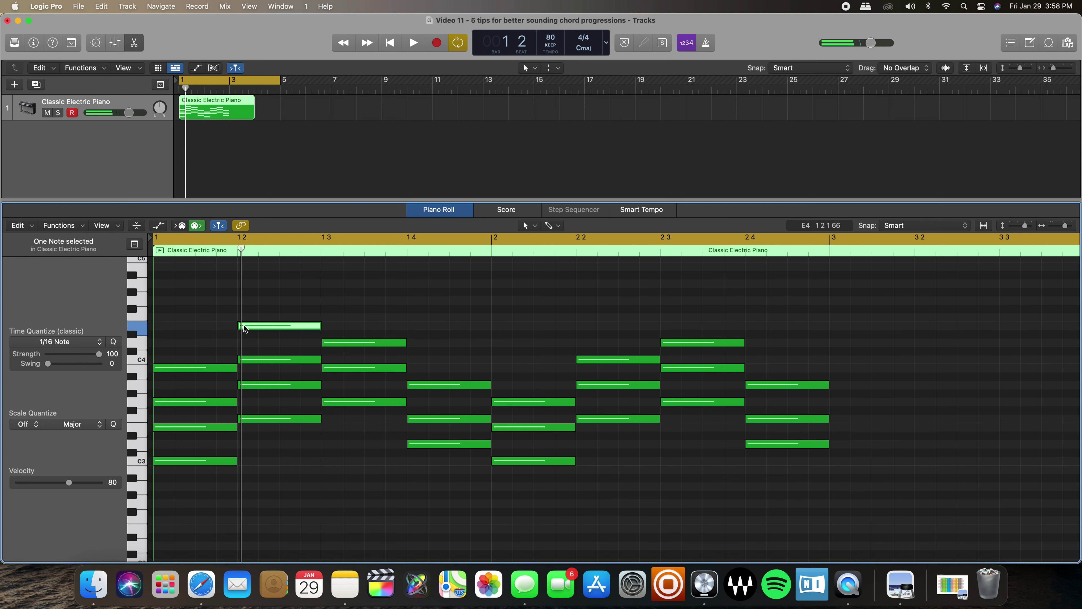
double_click(330, 318)
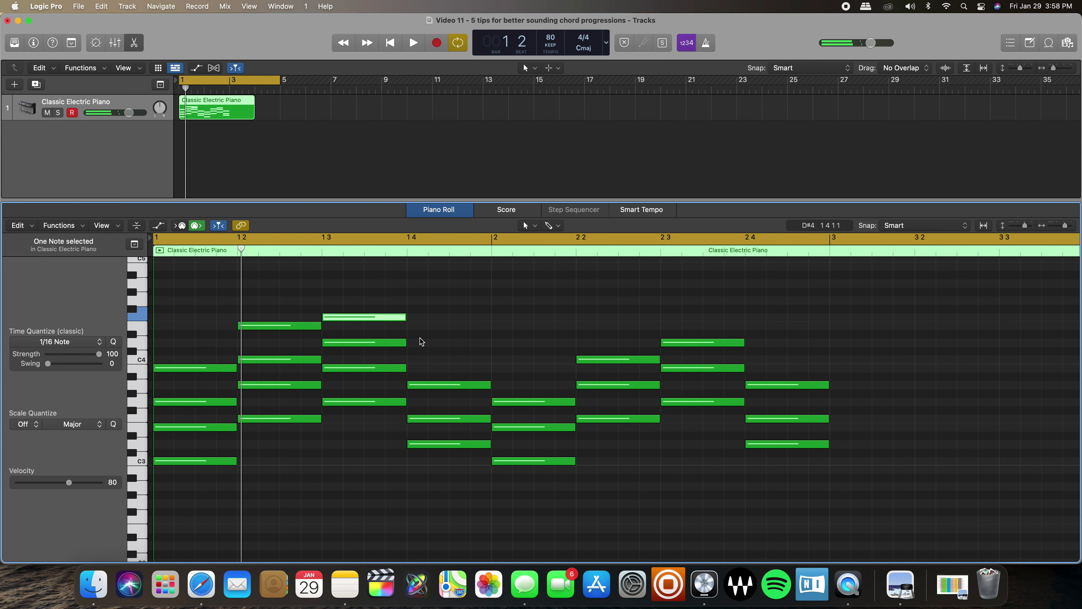
double_click(416, 360)
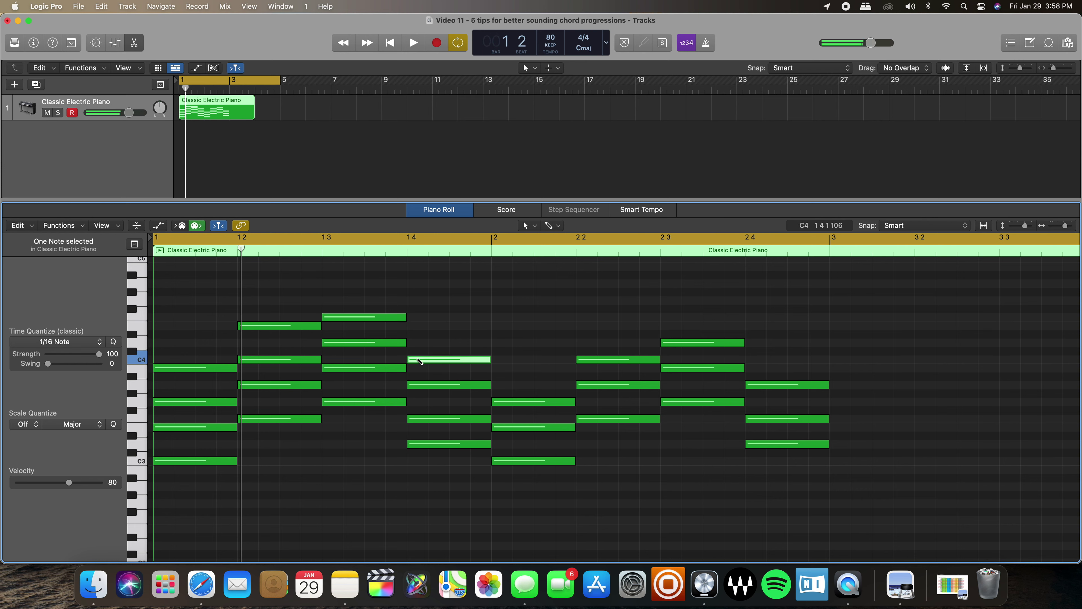
Play the extended chords of bar 1 followed by the plain triads of bar 2, then deselect the notes.
mouse_move(427, 384)
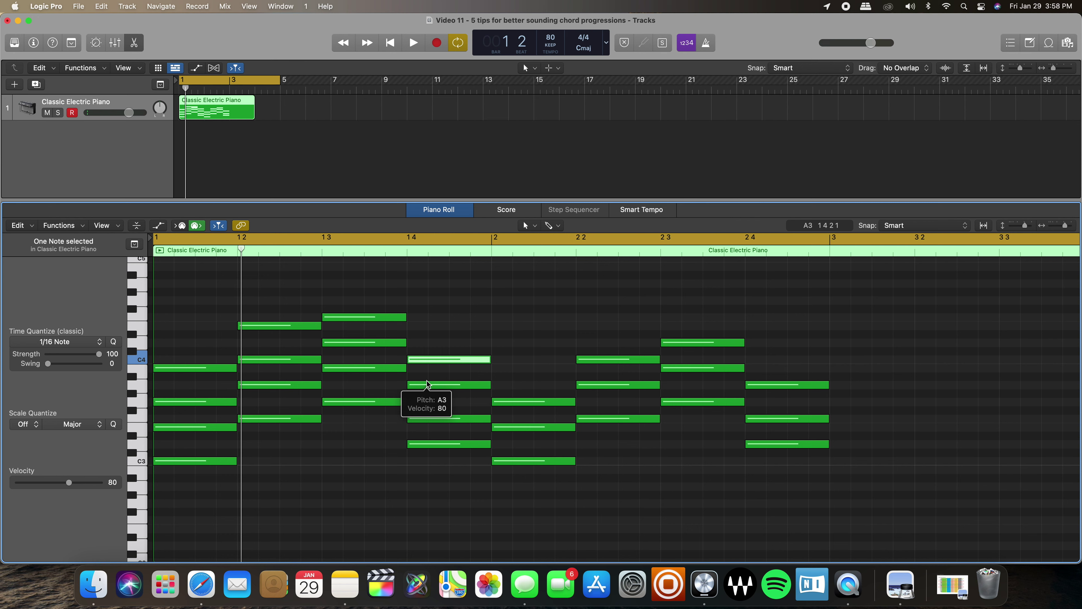
key(space)
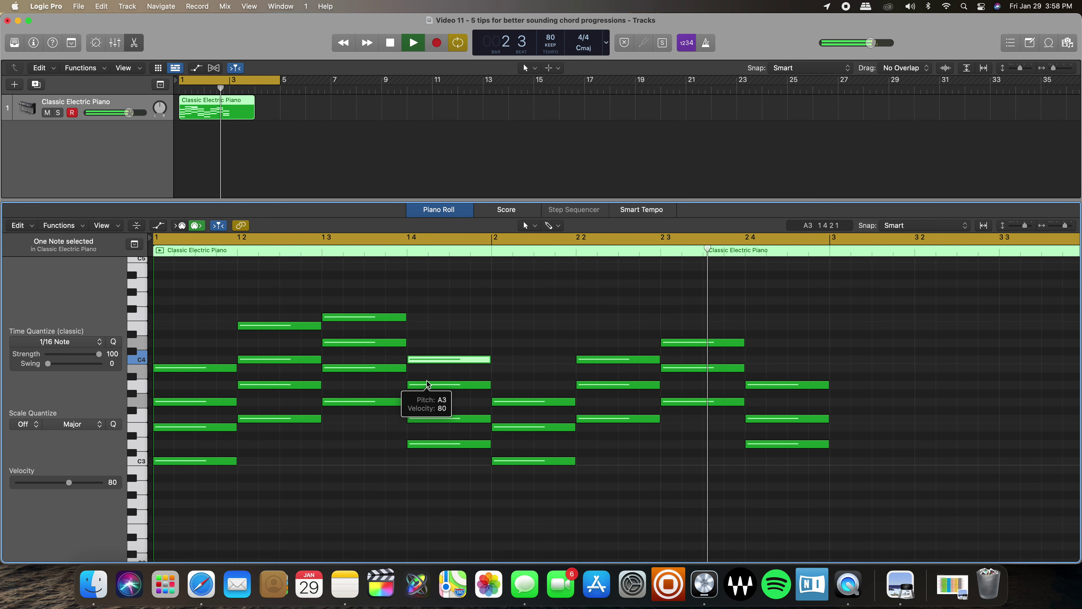
key(space)
click(213, 314)
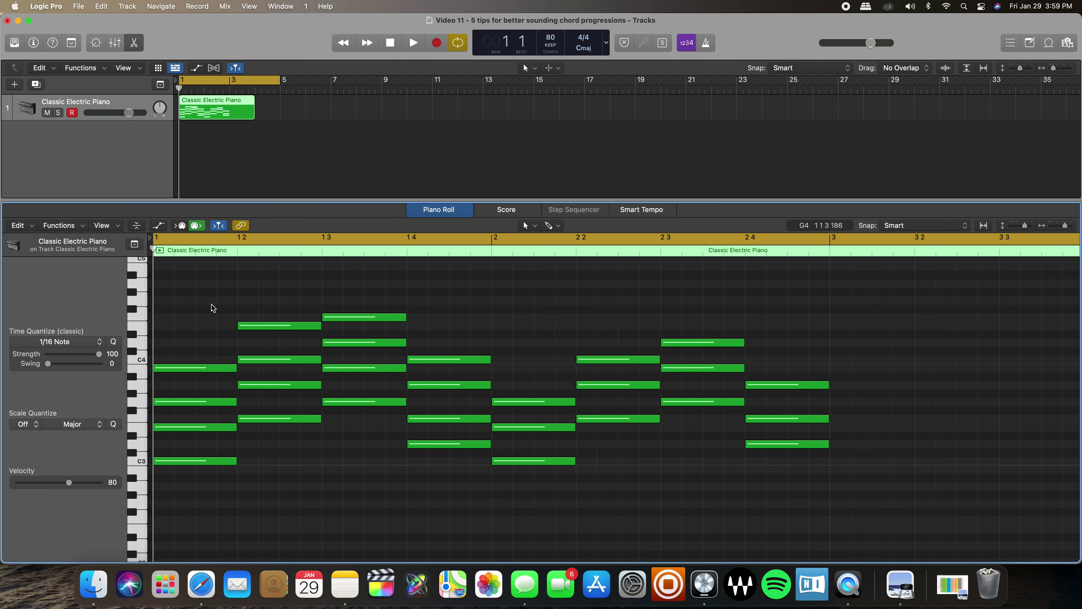
Transpose the upper two notes of both the second and third chords in bar 1 down one octave.
scroll(211, 303, up, 3)
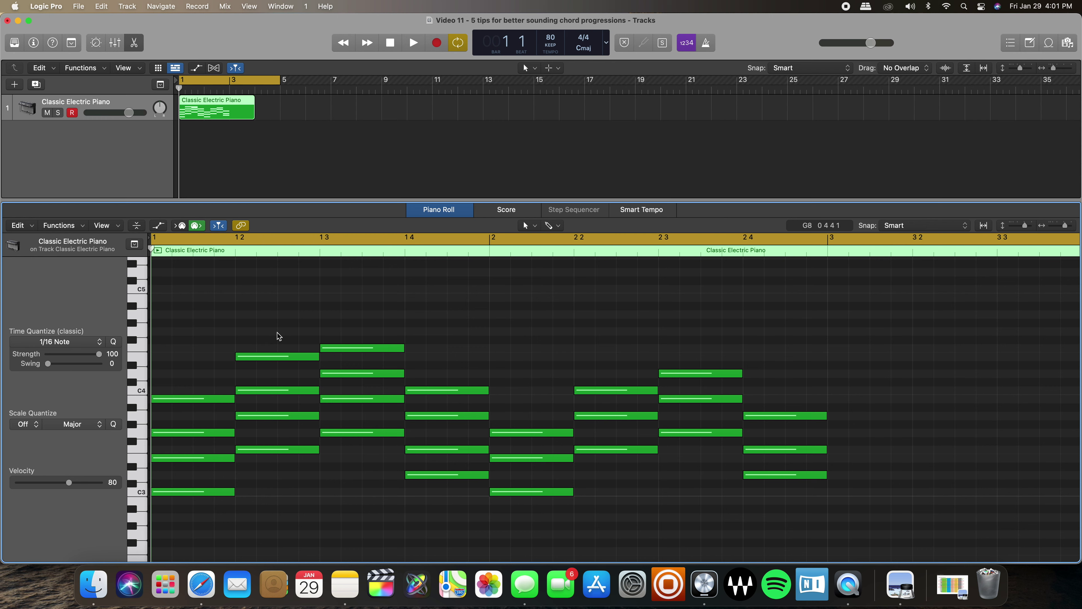
drag(275, 332, 346, 388)
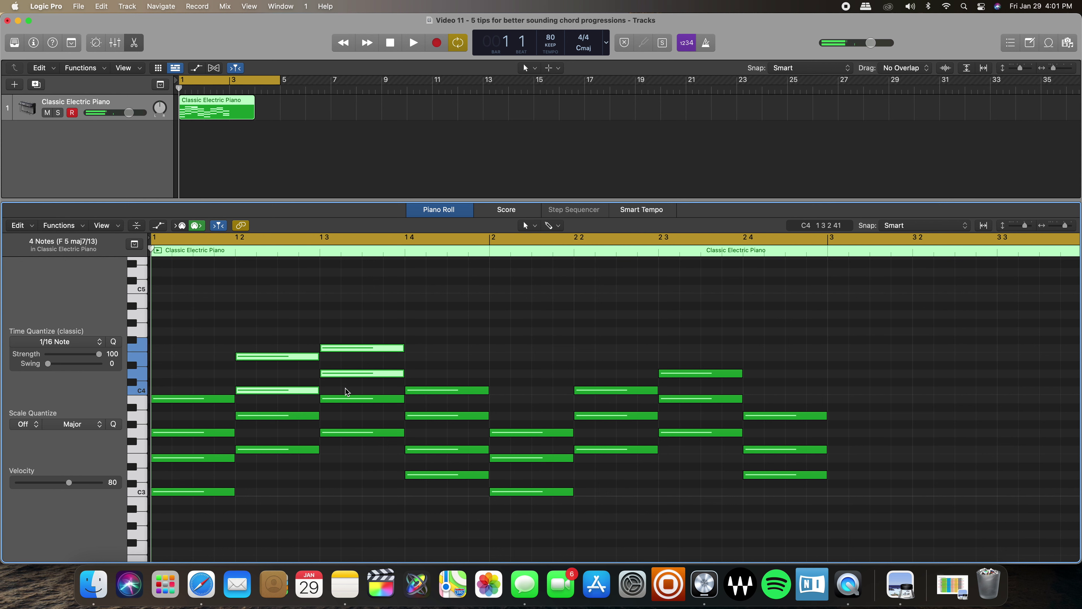
key(alt+shift+Down)
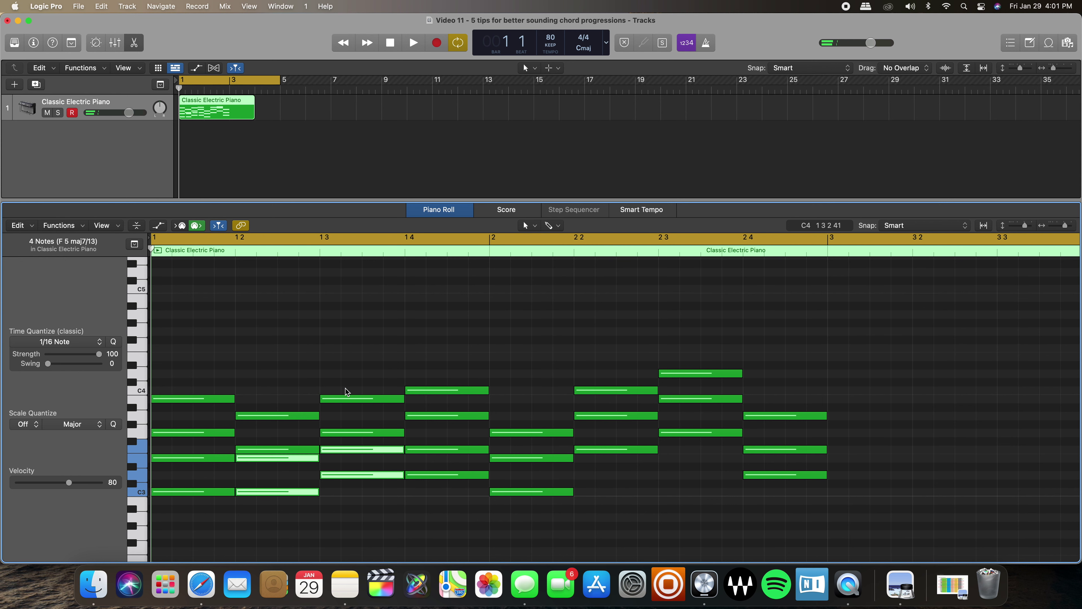
Play the revoiced bar 1, then replay from the start through the plain triads of bar 2 for comparison.
key(space)
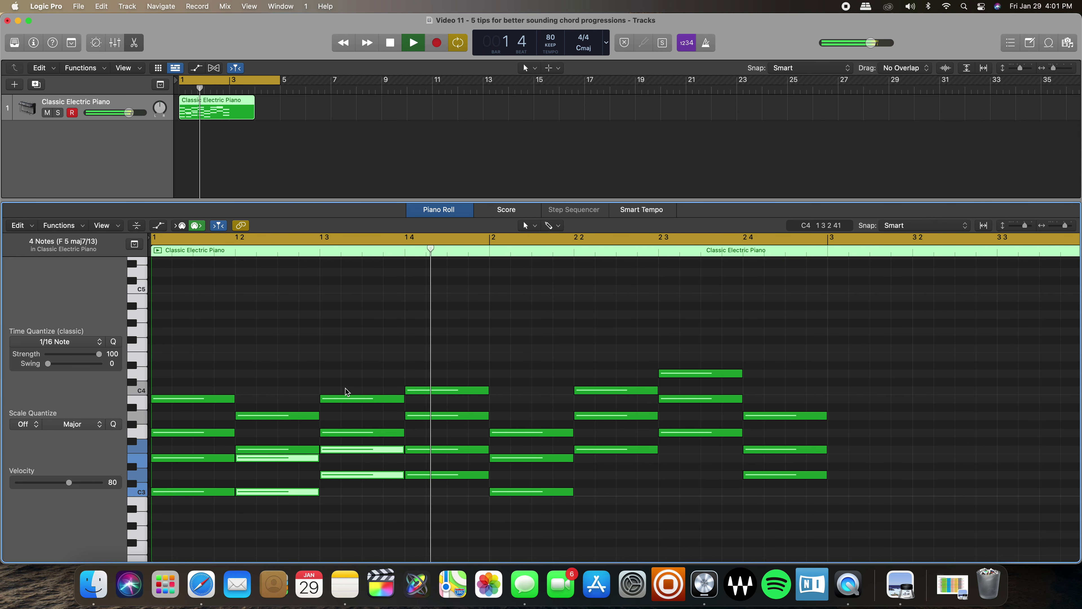
key(space)
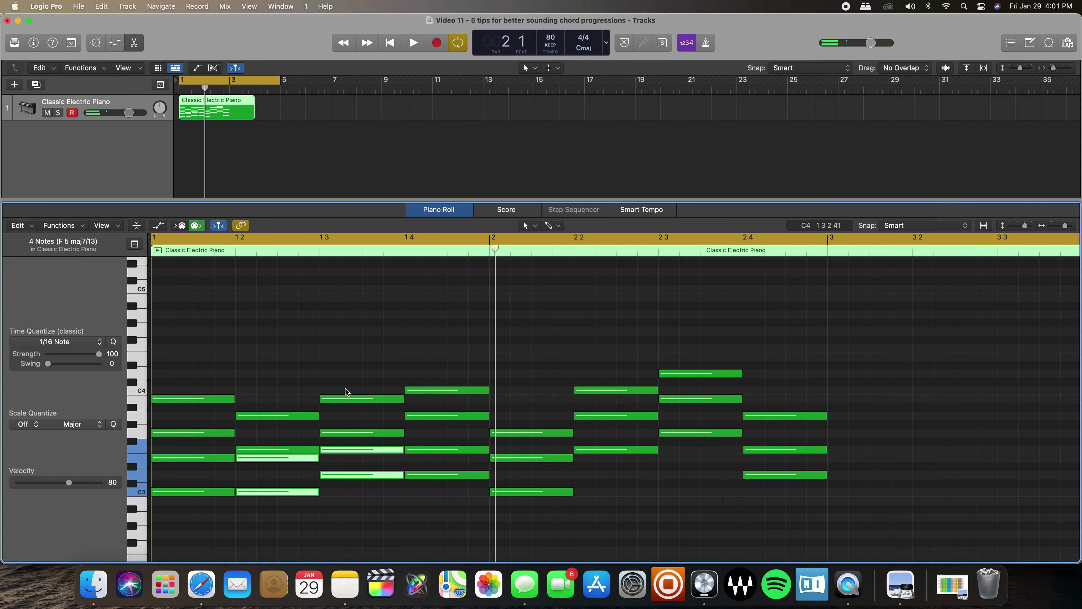
key(Return)
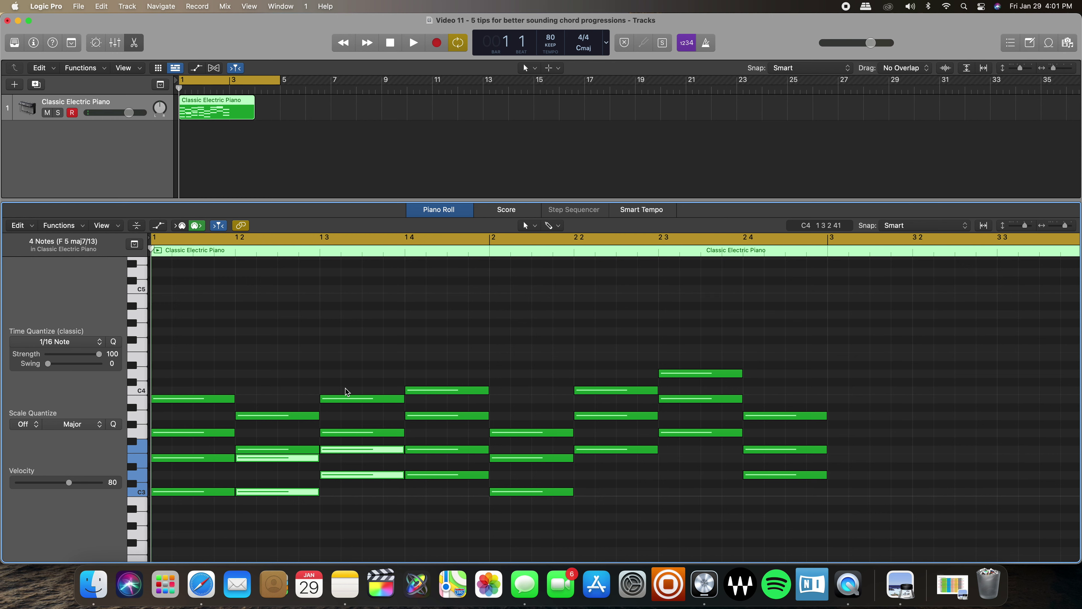
key(space)
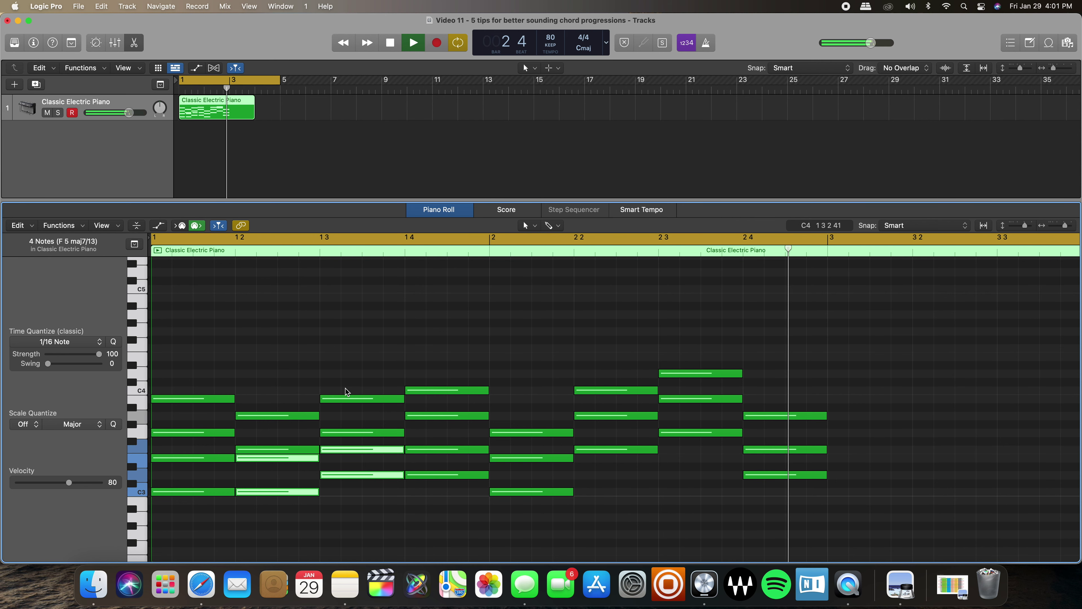
key(space)
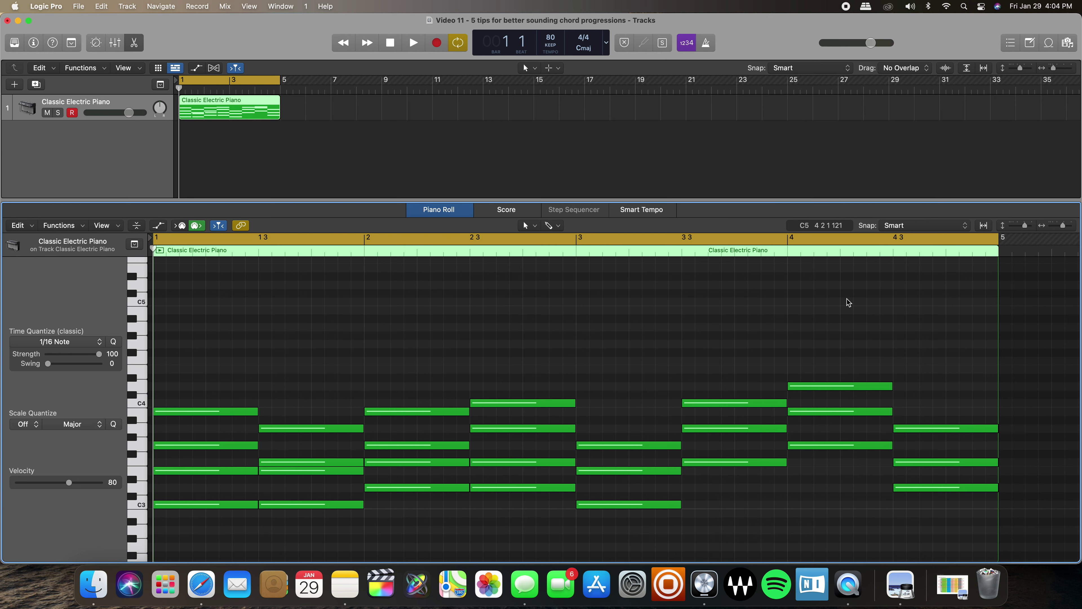
Play the whole four-bar progression and return the playhead to the start.
key(space)
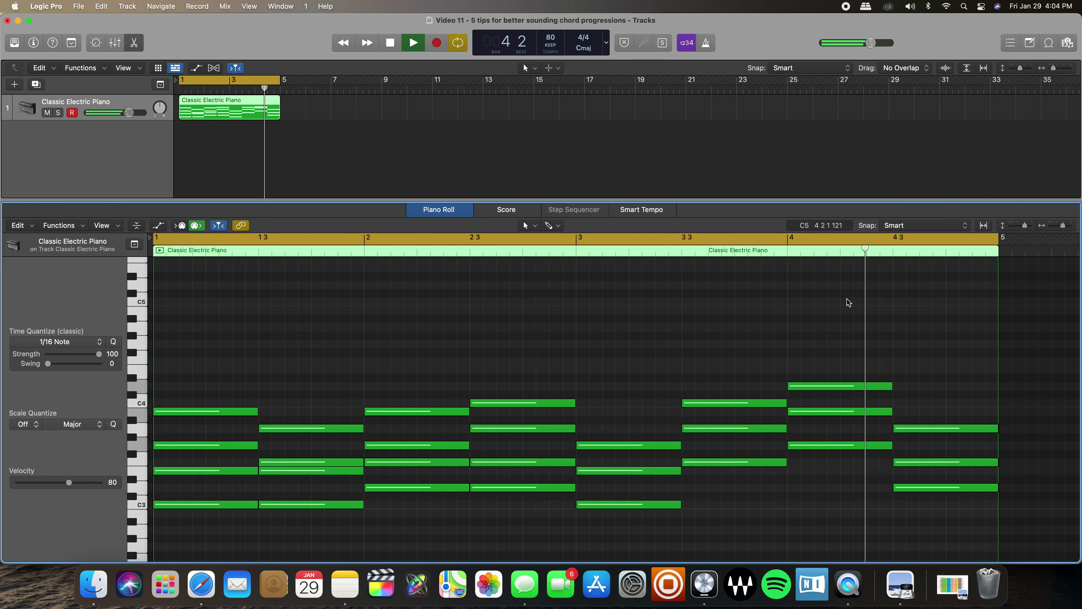
key(space)
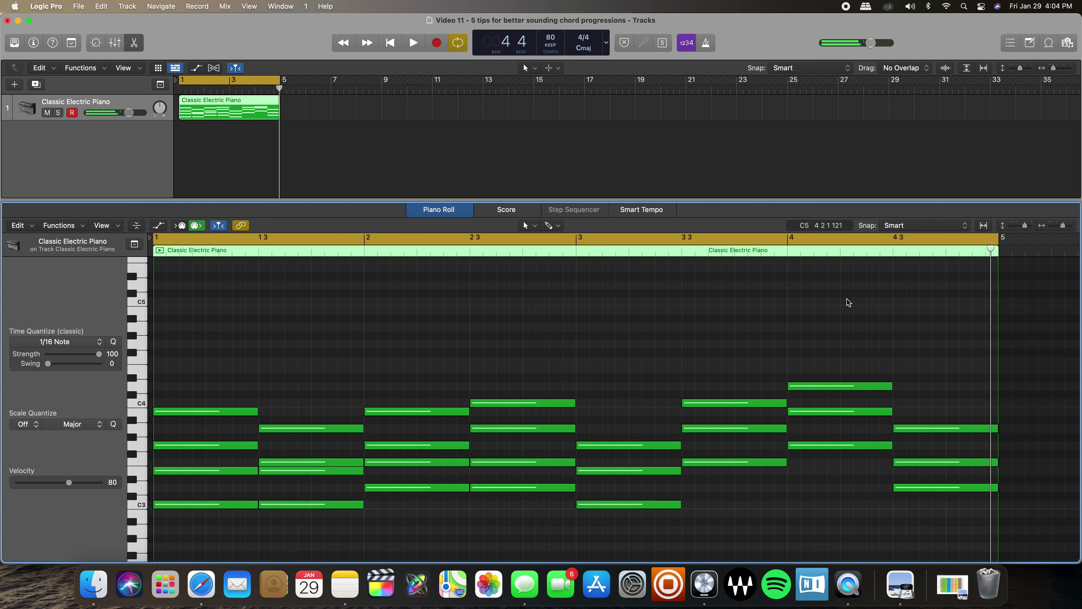
key(Return)
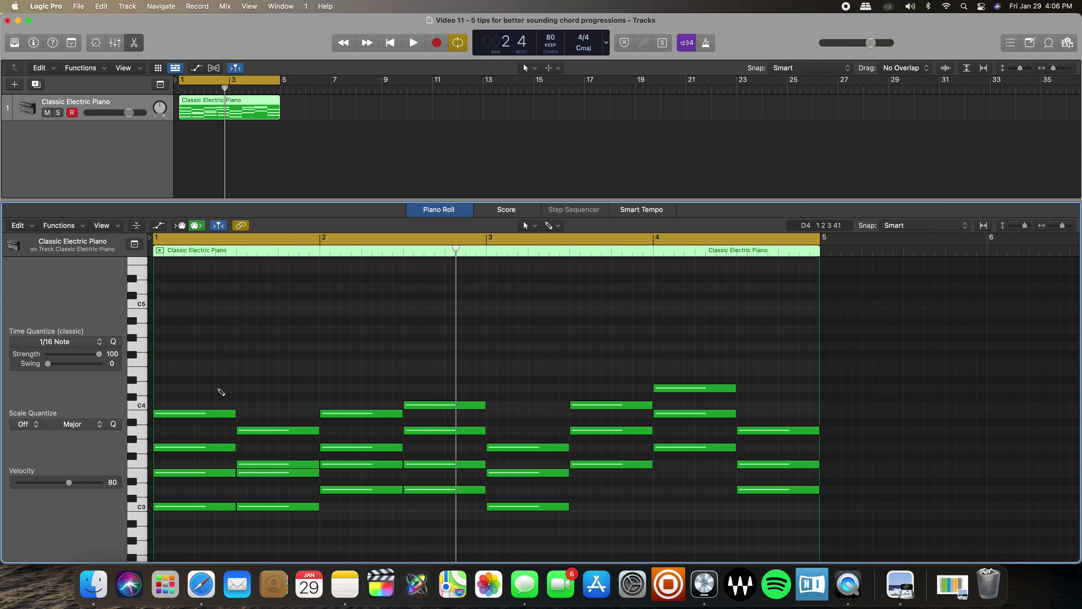
Add short passing notes D4, C4, D4 and D4 at the ends of the first four chords, and play the progression from the start.
click(219, 387)
drag(222, 388, 235, 388)
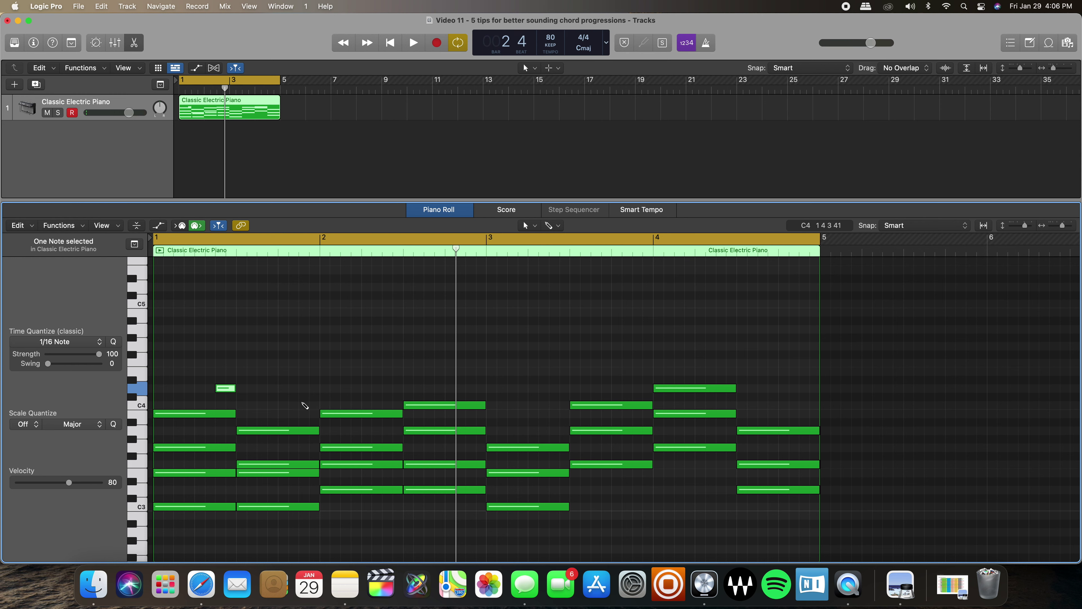
click(302, 405)
click(385, 387)
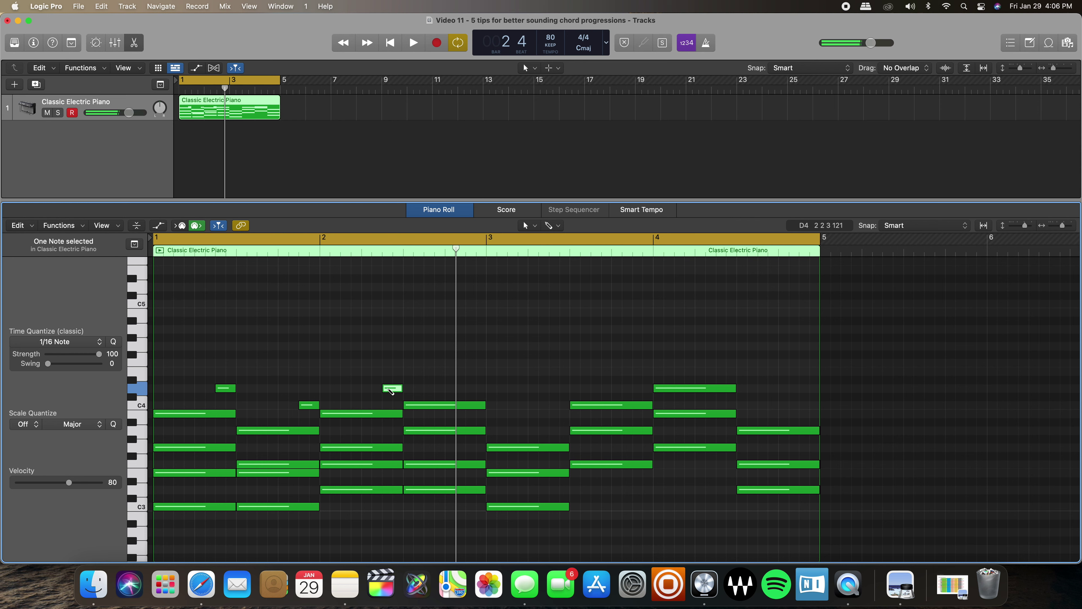
click(469, 387)
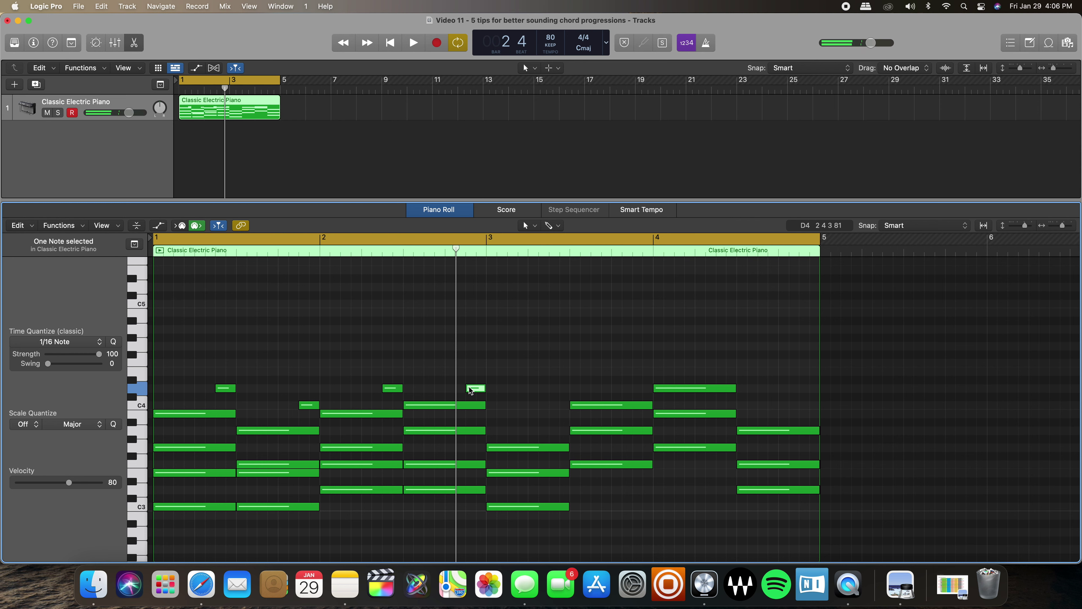
key(Return)
key(space)
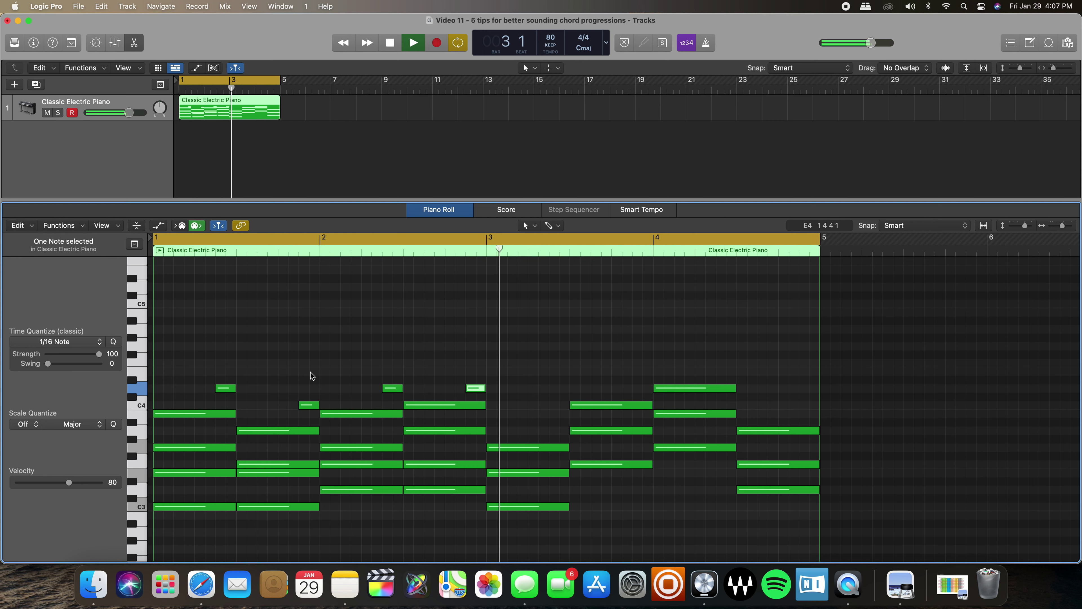
Stop playback and add short passing notes, a B3 above the second chord of bar 1 and an E4 above the first chord of bar 2.
key(space)
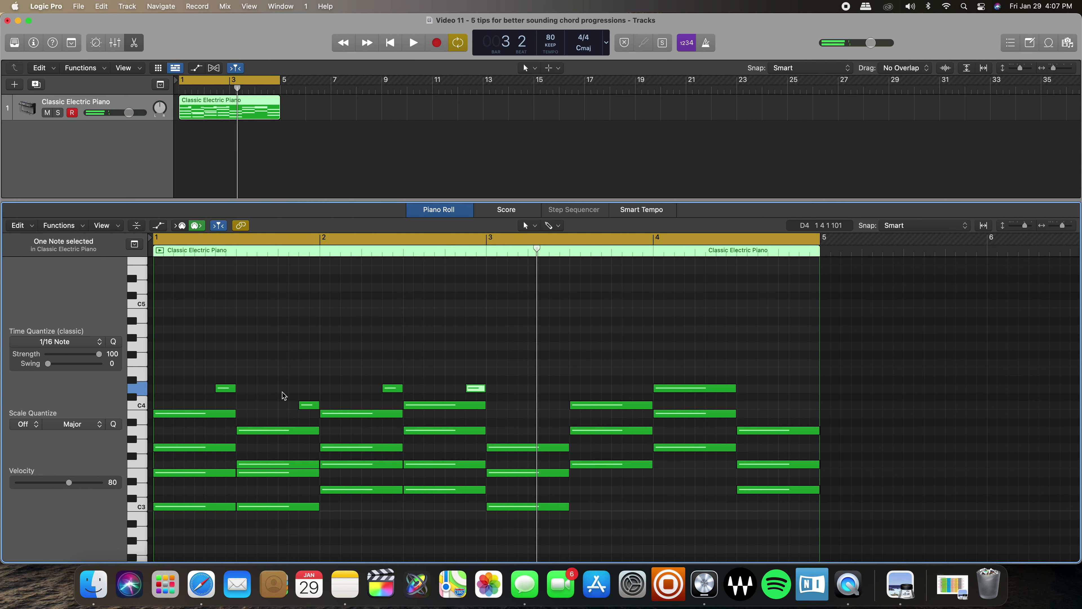
super+click(290, 414)
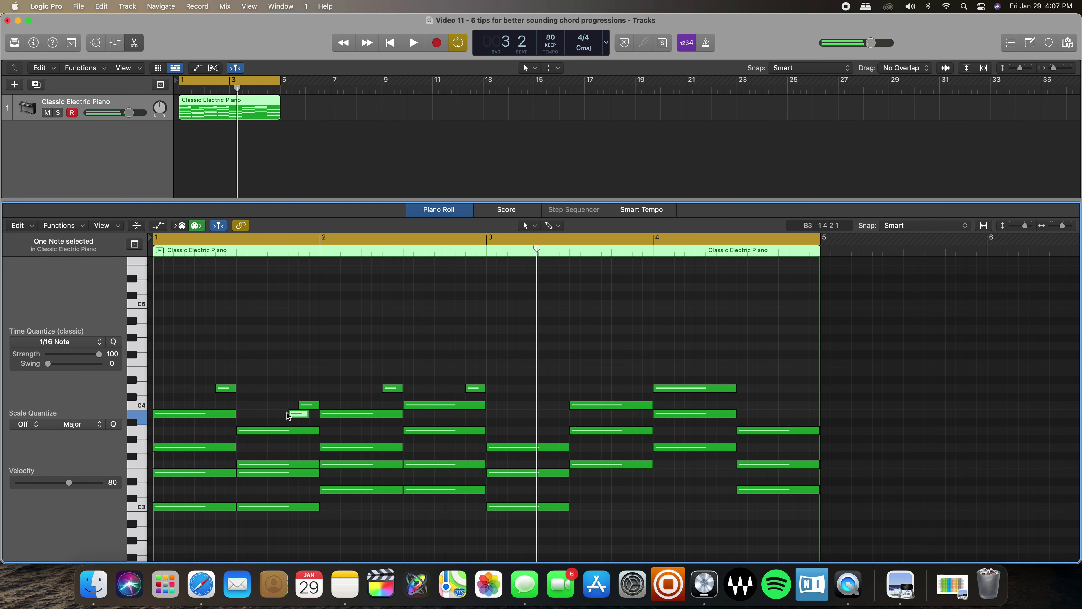
drag(300, 416, 290, 415)
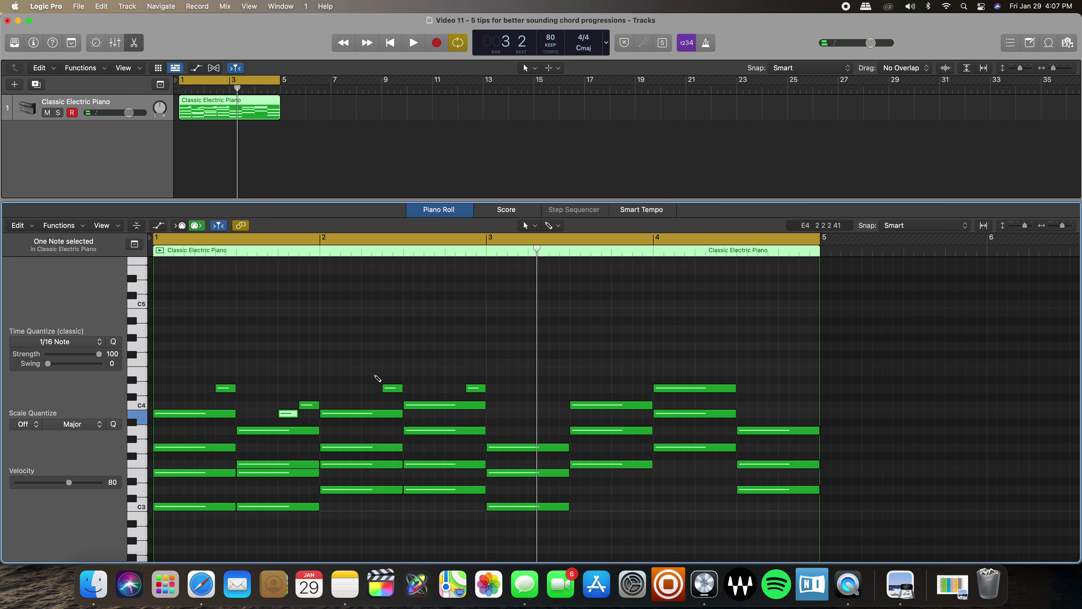
super+click(382, 372)
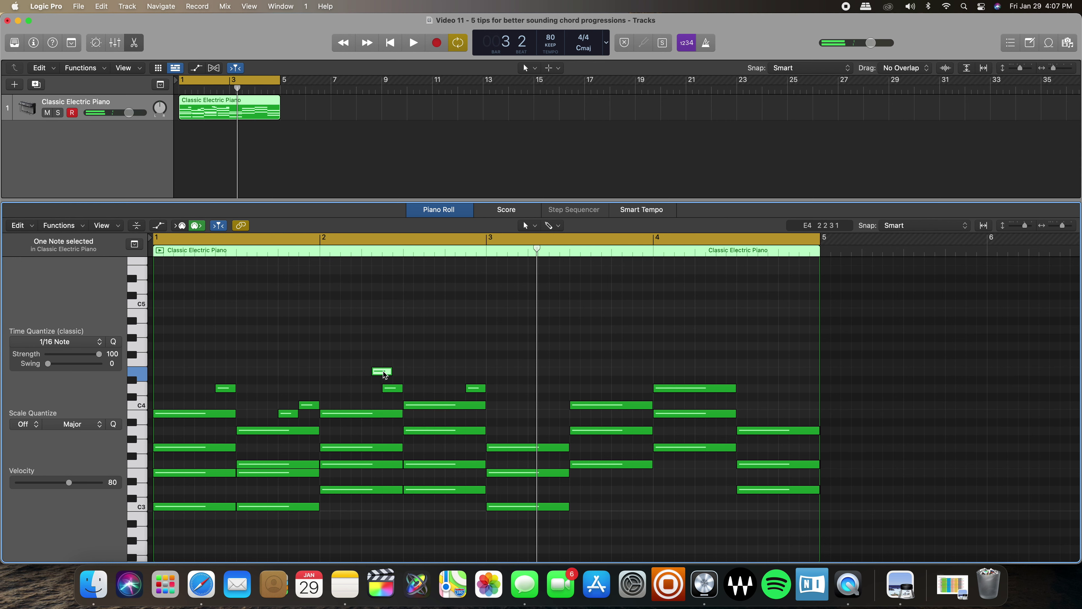
Play the progression with its extra passing notes and return the playhead to the start.
key(space)
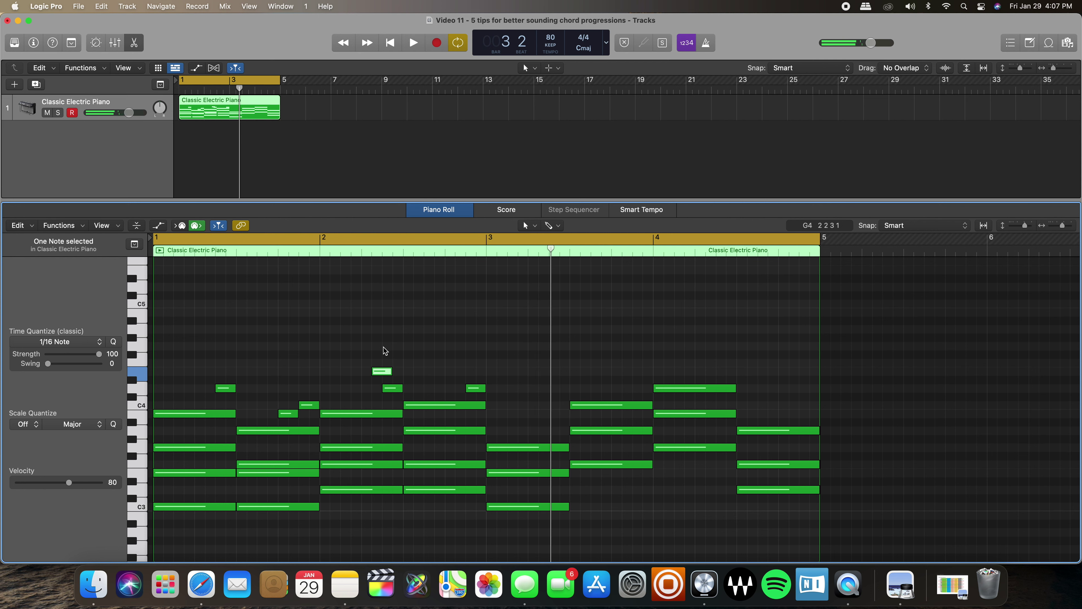
click(496, 350)
key(space)
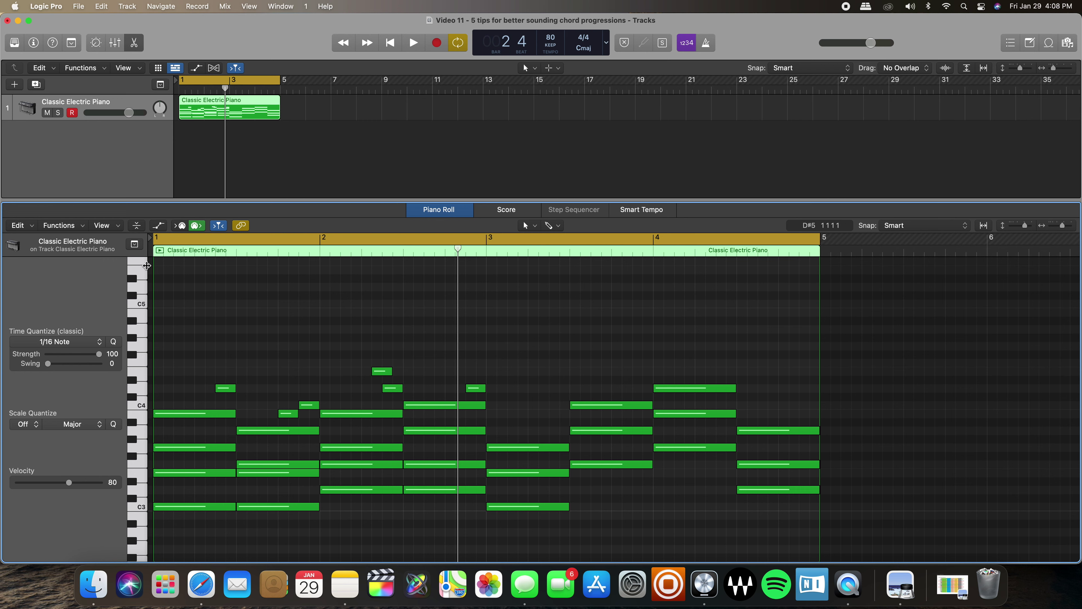
key(Return)
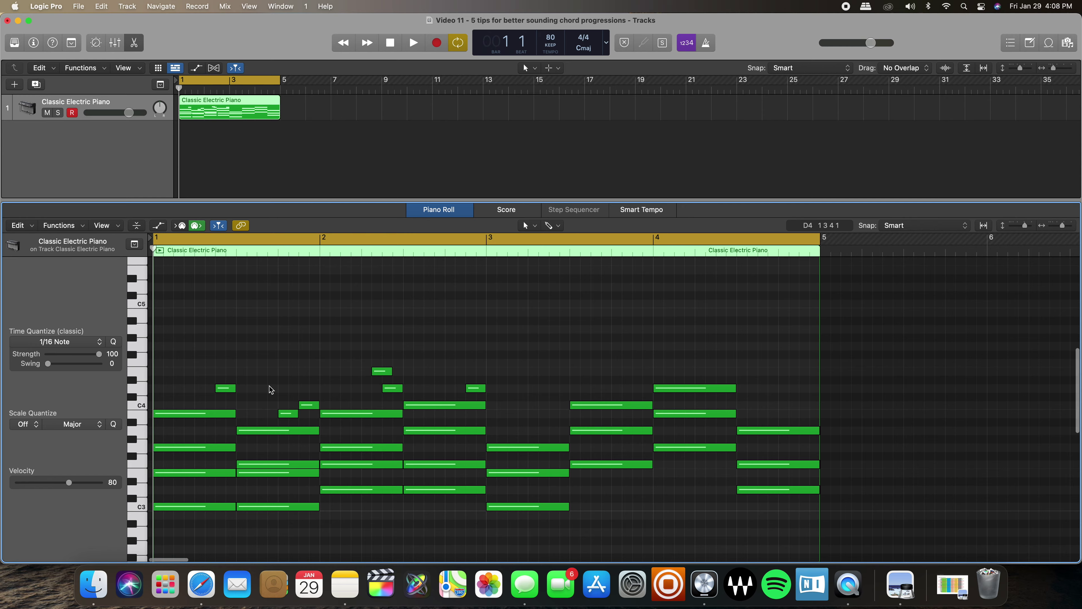
Make all four notes of bar 1's second chord start three sixteenth notes later, keeping their end point.
key(super+Right)
drag(367, 411, 420, 506)
drag(339, 506, 405, 506)
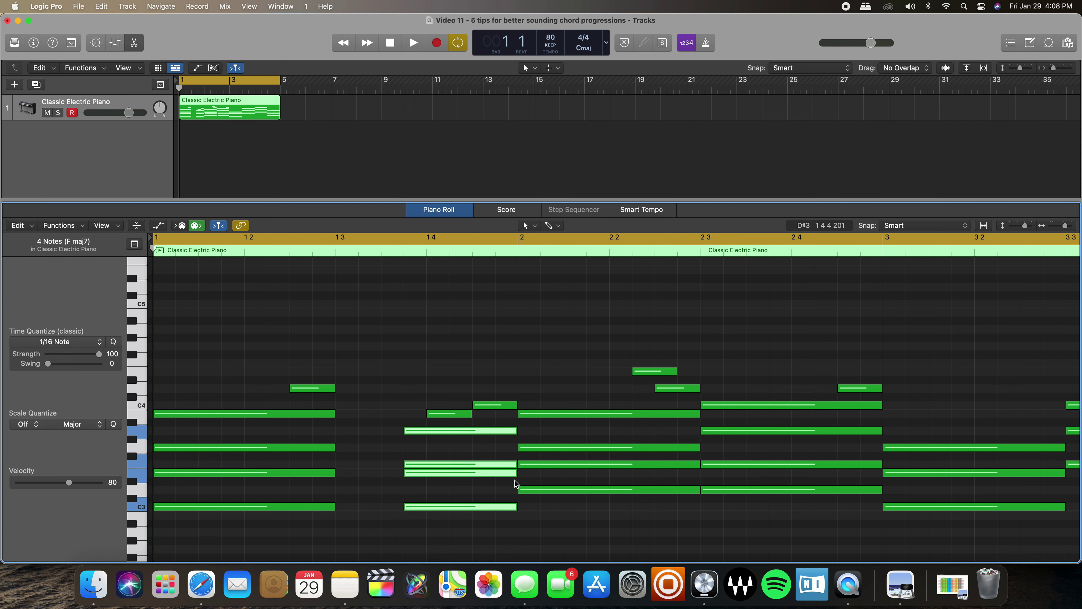
Copy bar 2's first chord into the gap in bar 1 as a short passing chord, and extend the original back to the start of bar 2.
drag(562, 389, 609, 550)
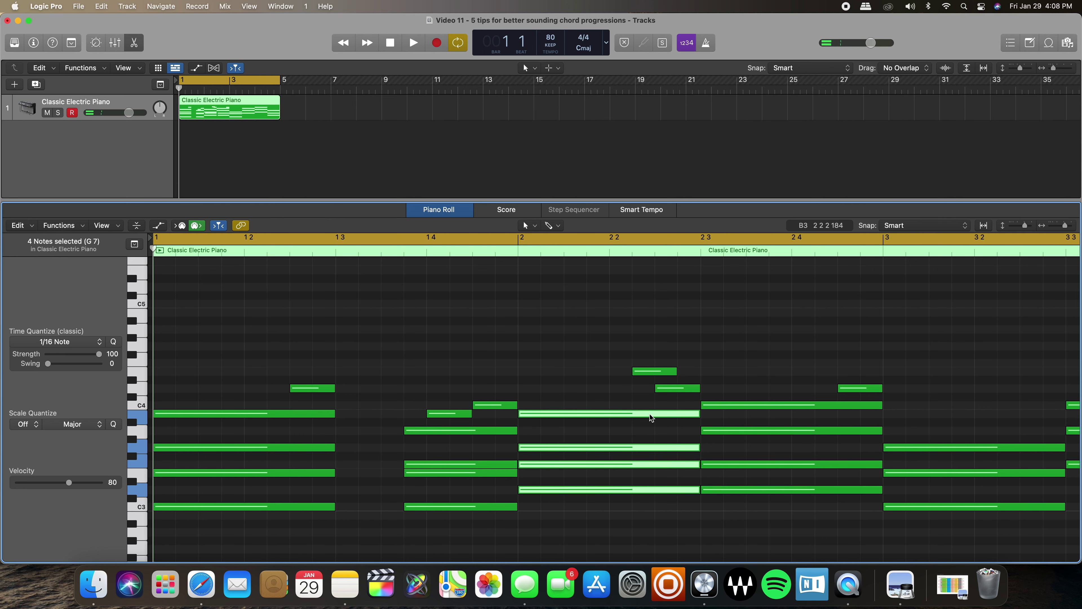
key(super+Left)
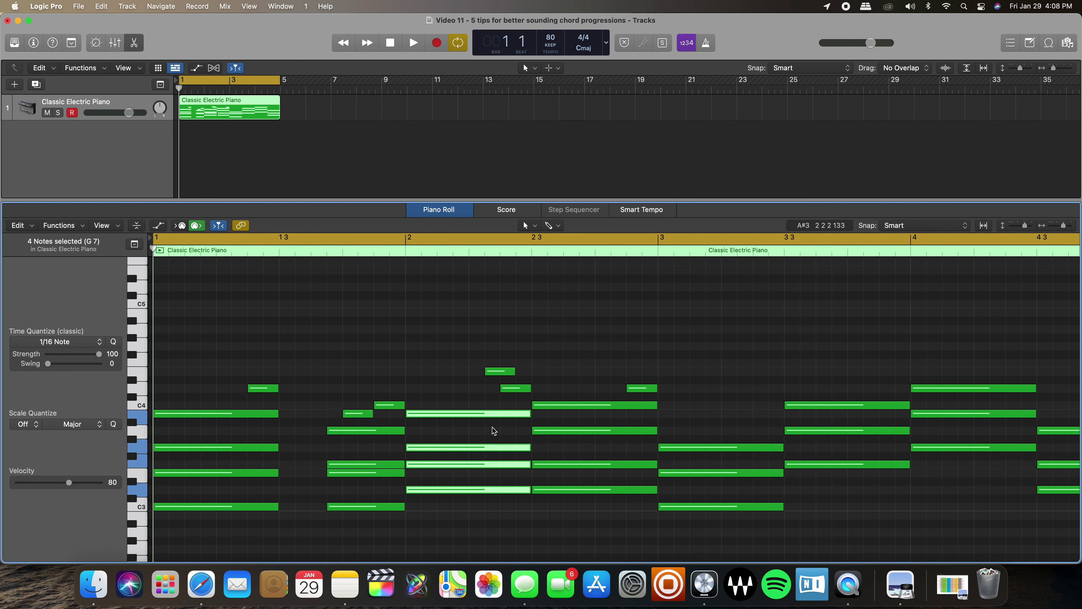
drag(406, 413, 298, 417)
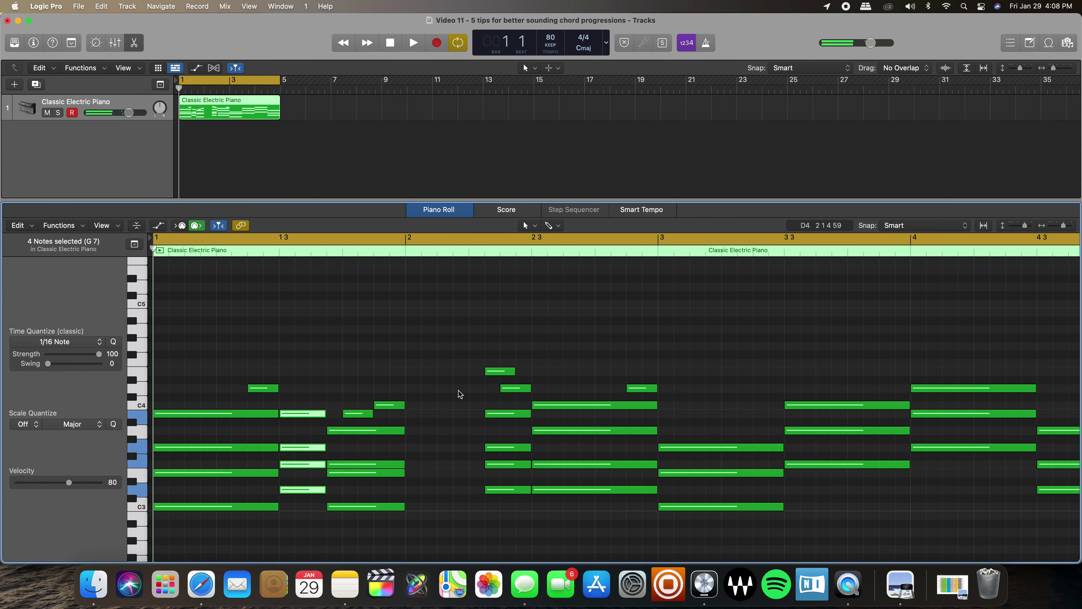
drag(460, 388, 491, 489)
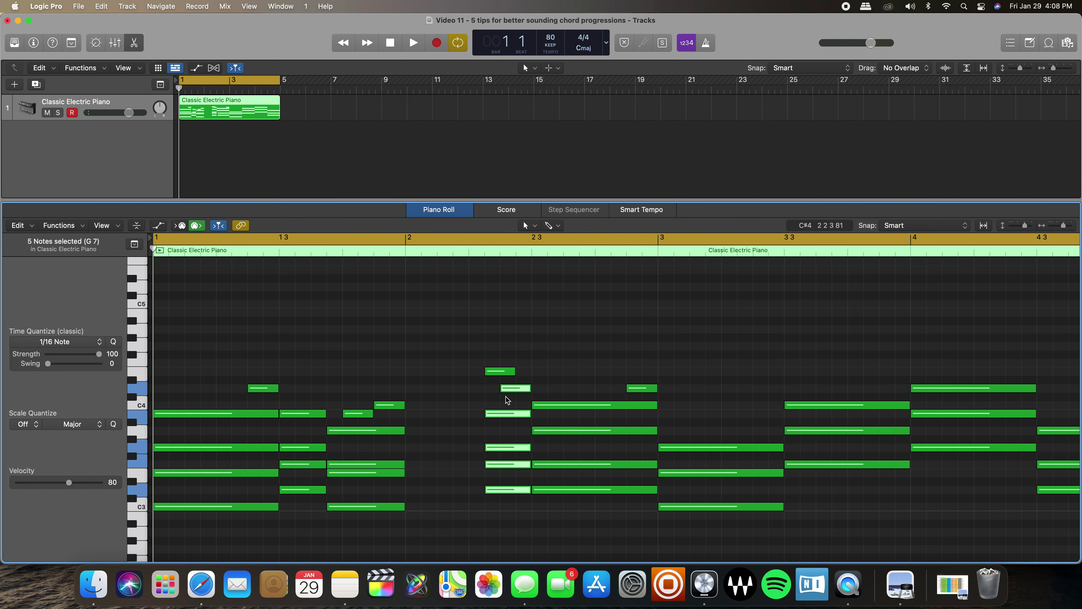
drag(507, 400, 490, 567)
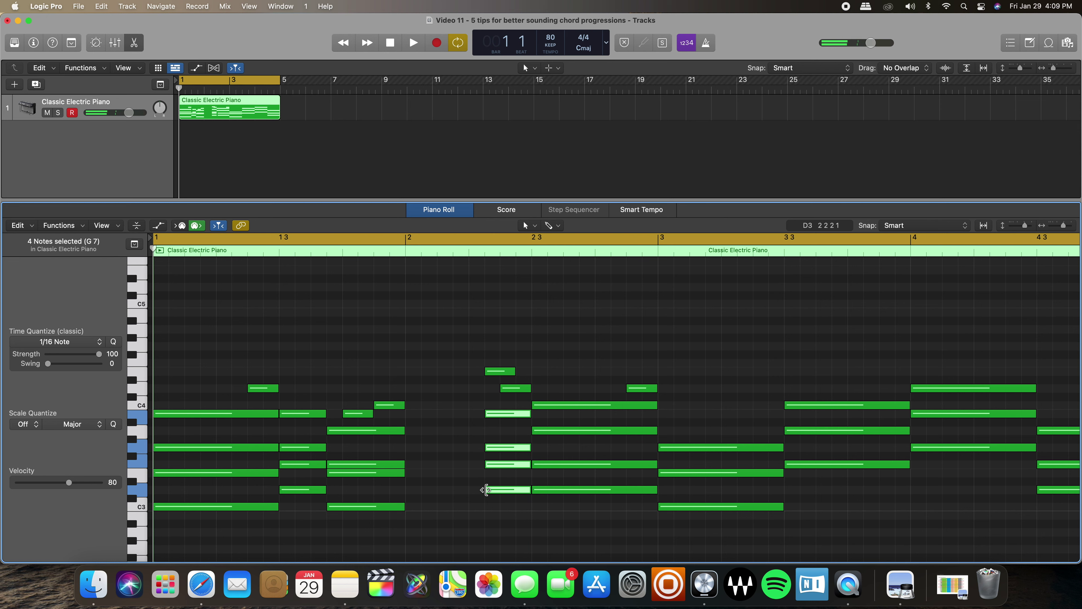
drag(486, 489, 406, 489)
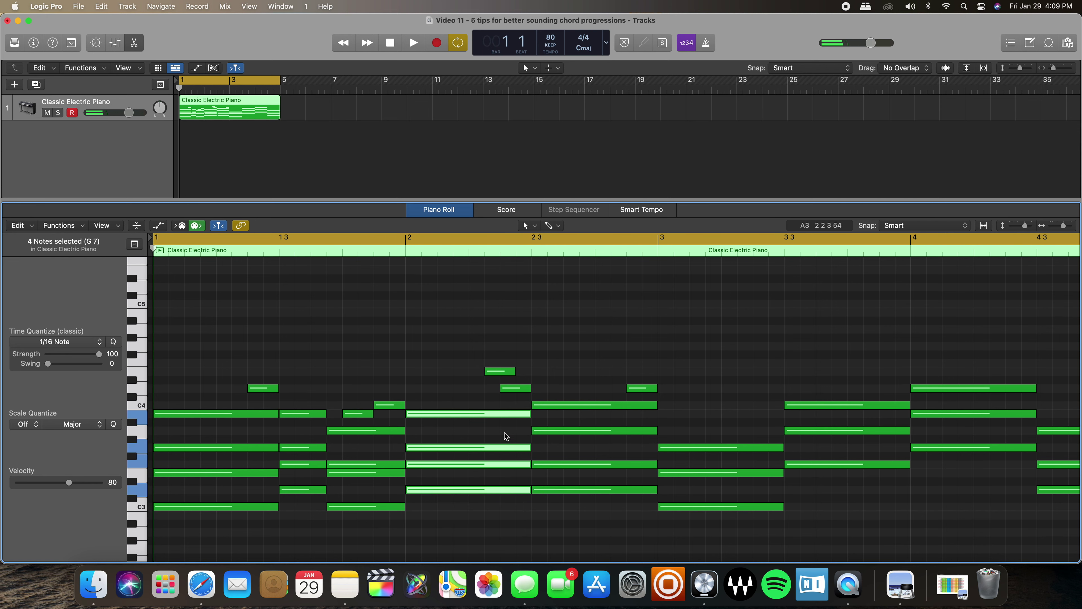
Shift the change between bar 2's two chords one sixteenth note earlier and play the progression from the start.
drag(529, 417, 515, 416)
drag(573, 380, 516, 490)
click(411, 359)
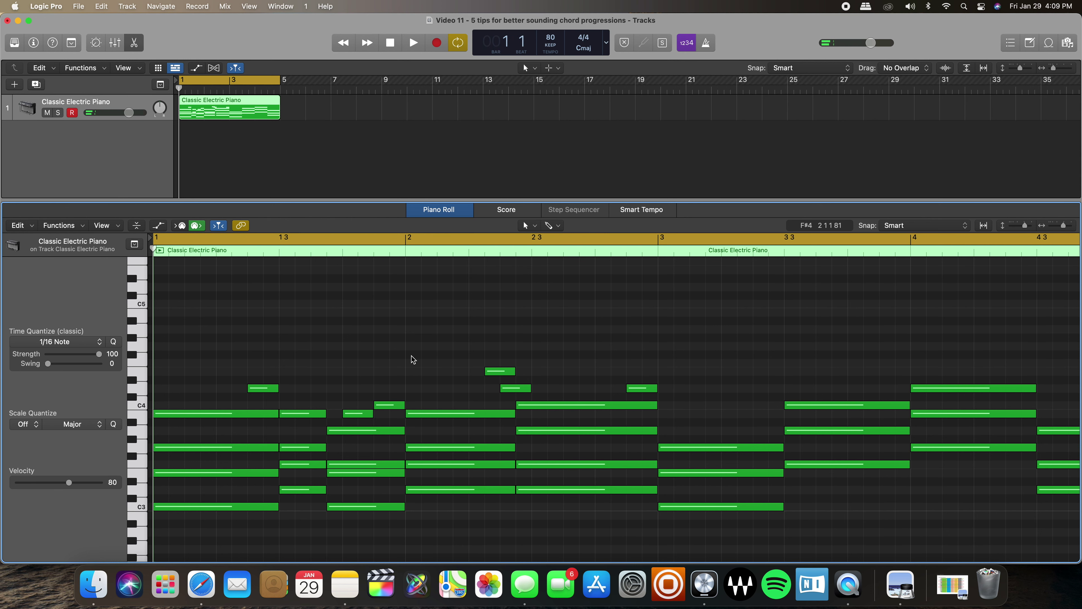
key(space)
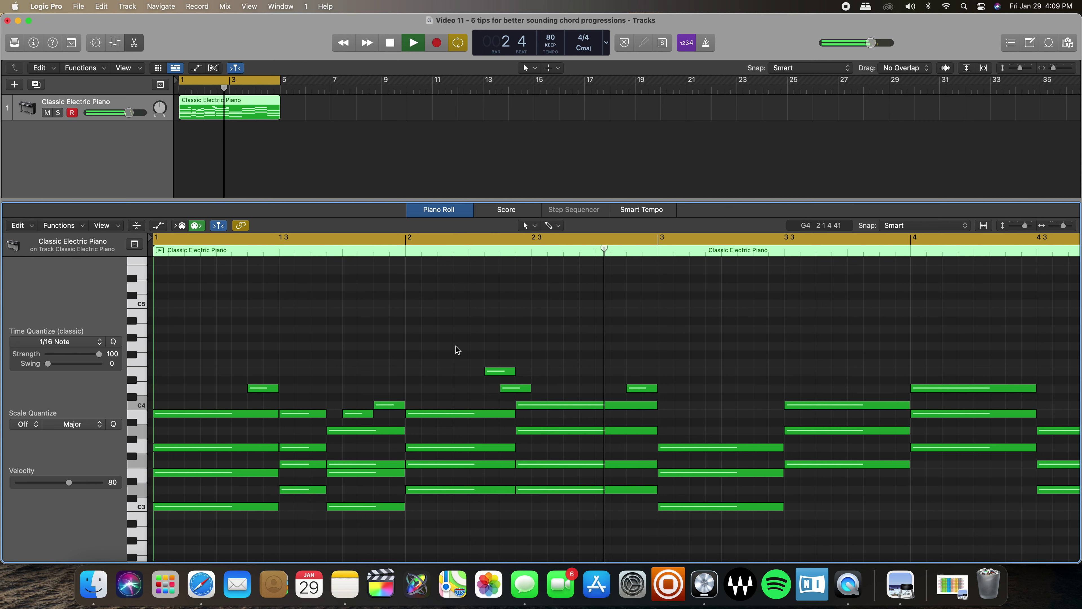
key(space)
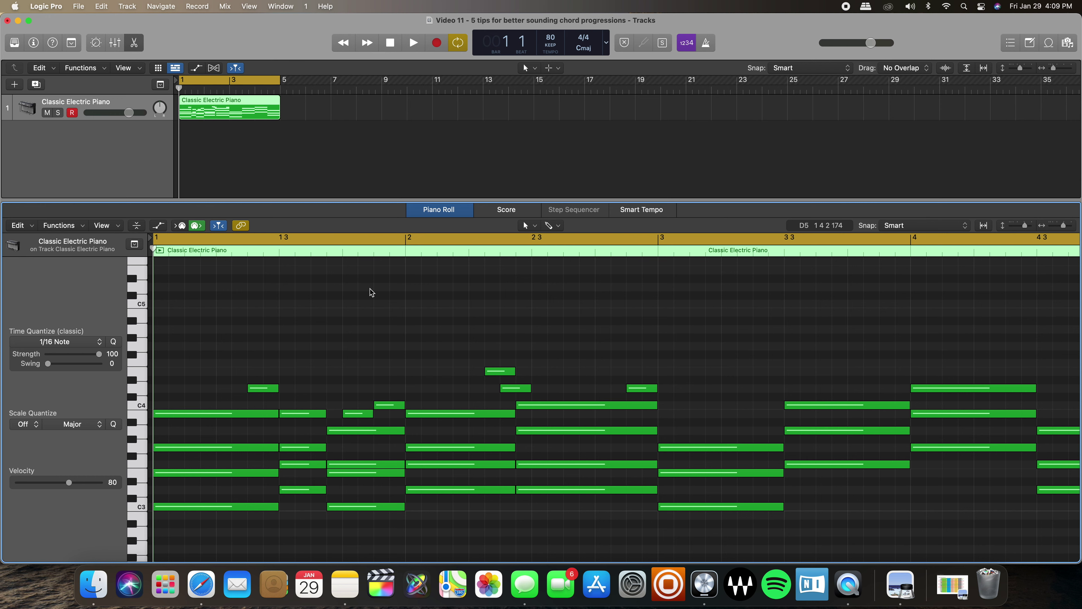
Split the electric piano region at bar 3, separating the improved progression from the plain triads.
scroll(781, 303, right, 3)
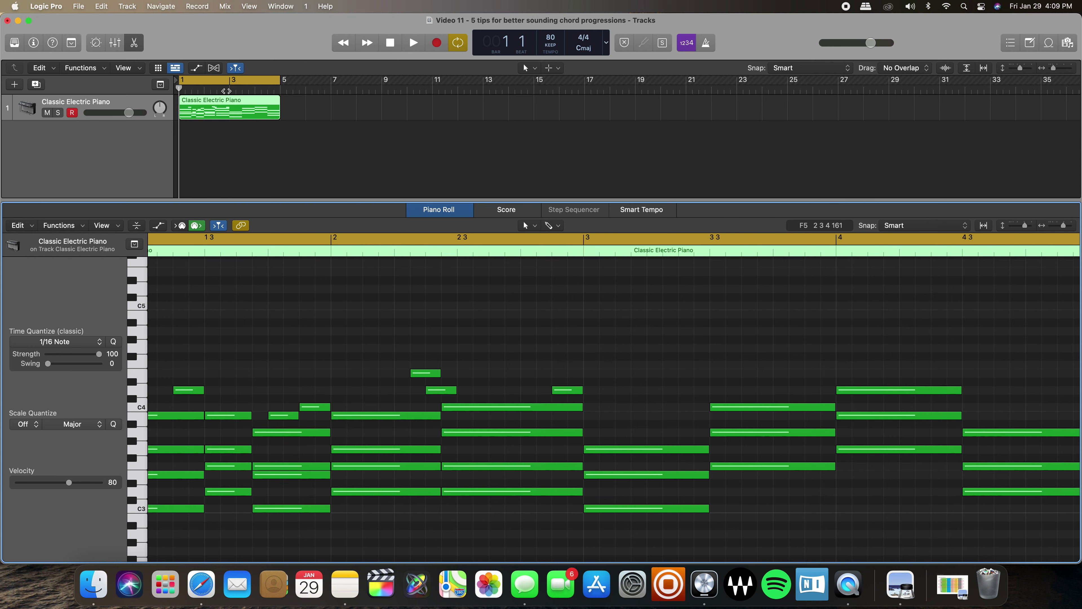
click(227, 90)
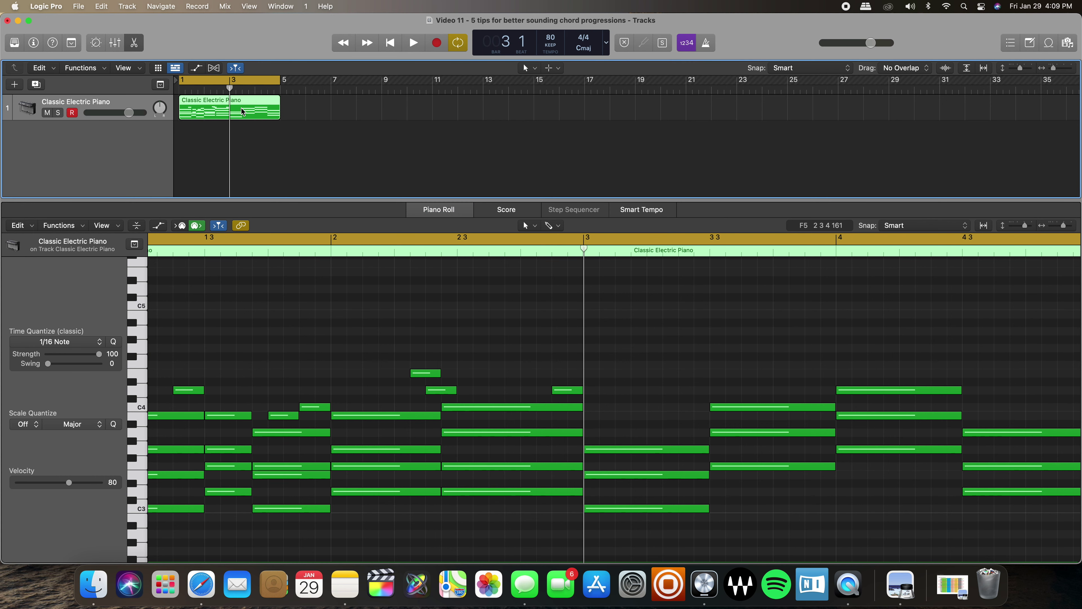
key(super+t)
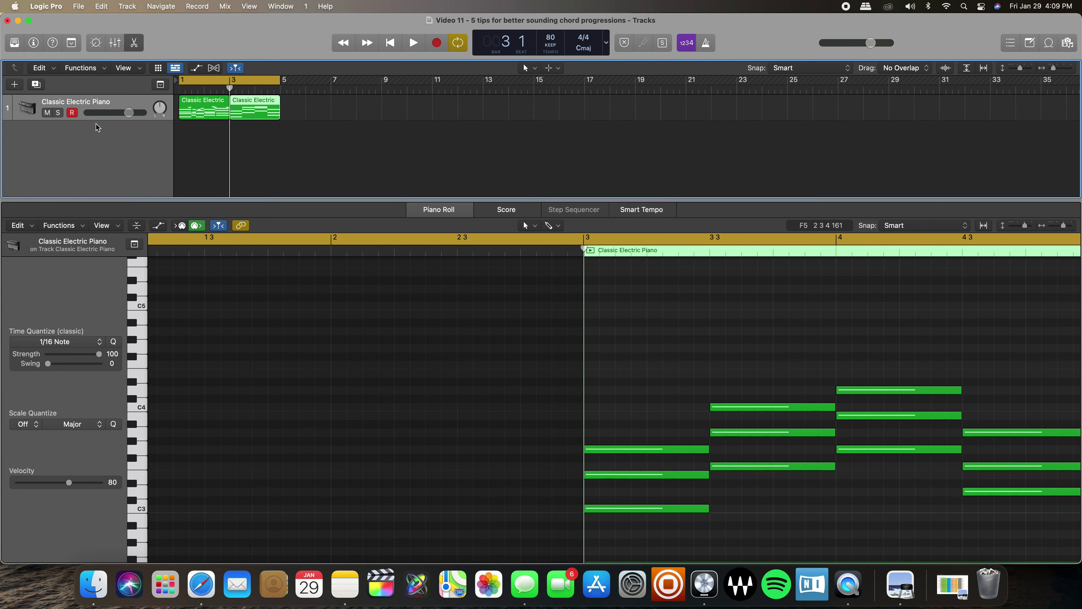
Create a new software instrument track and load Massive X as its instrument.
click(15, 85)
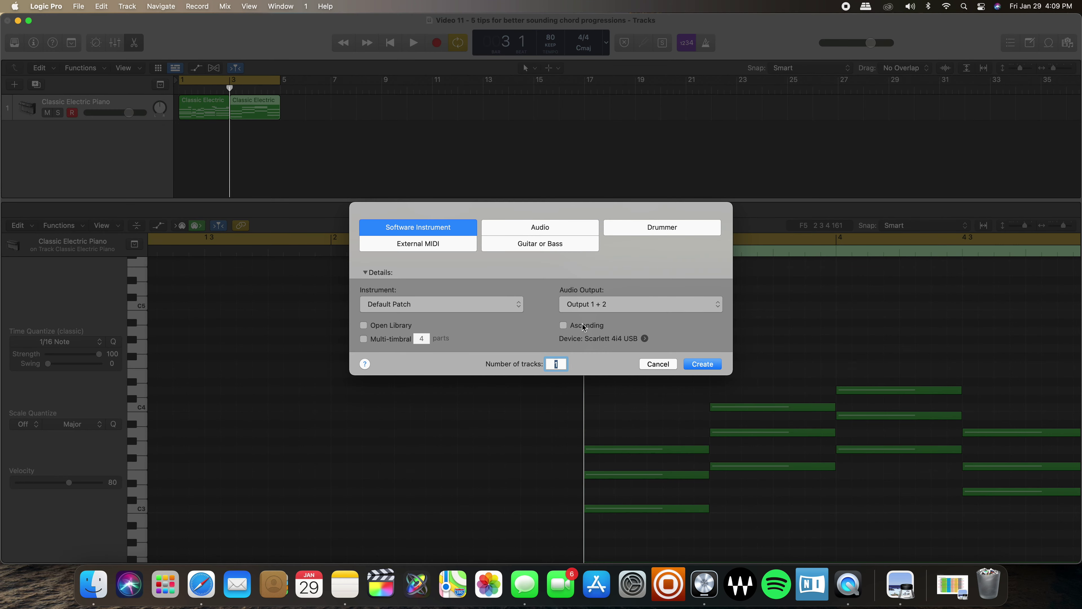
click(702, 363)
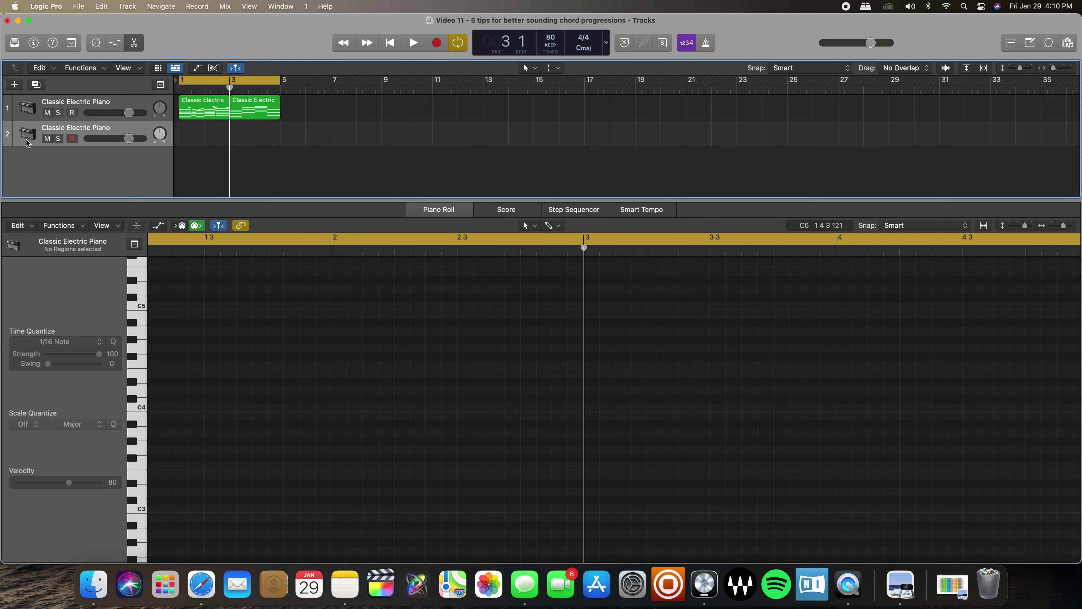
key(i)
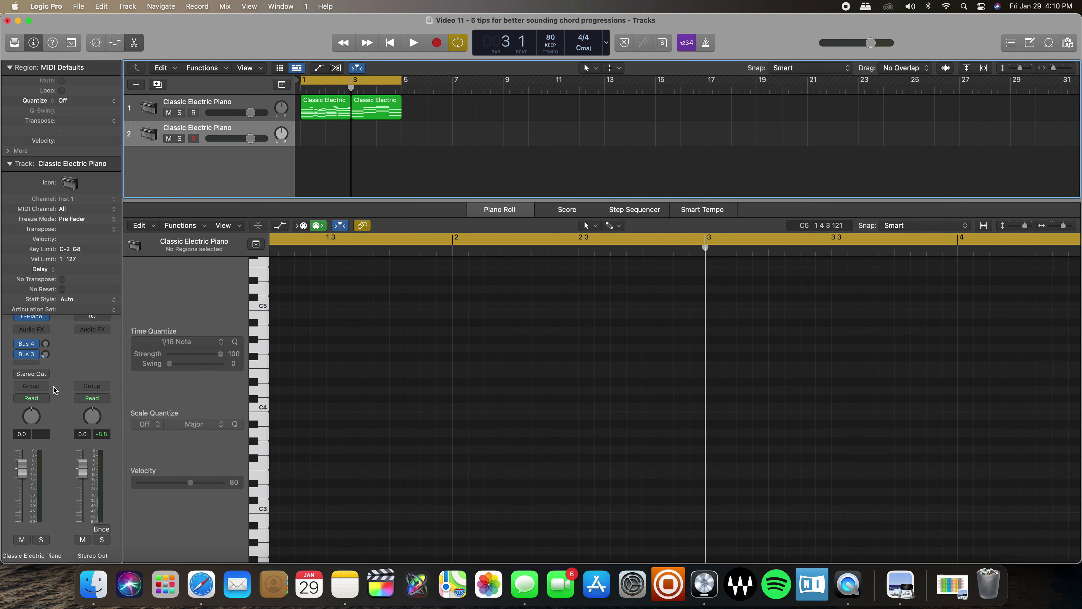
click(9, 164)
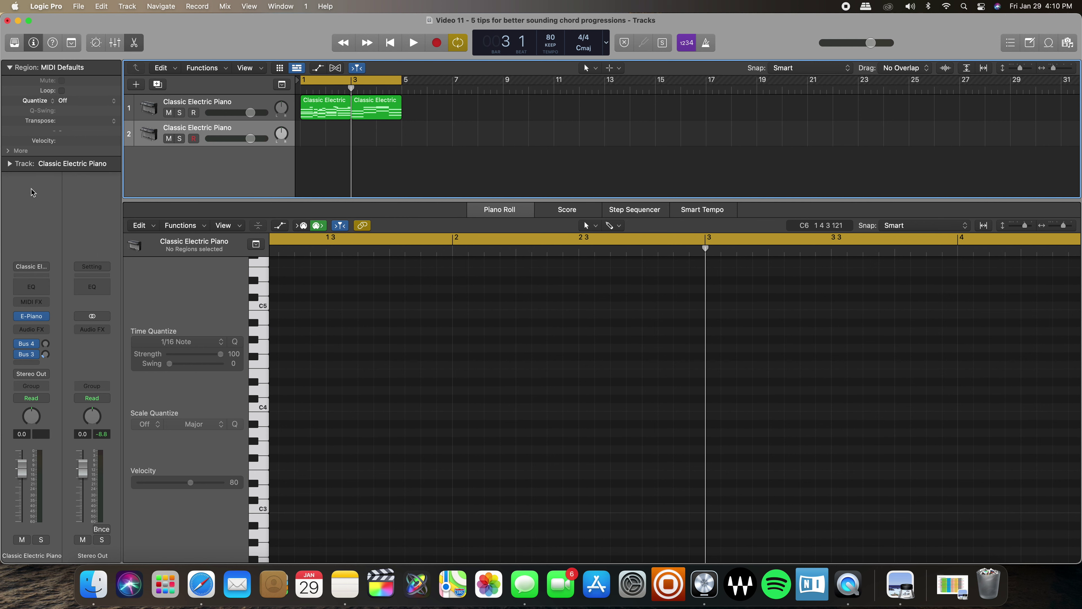
click(46, 318)
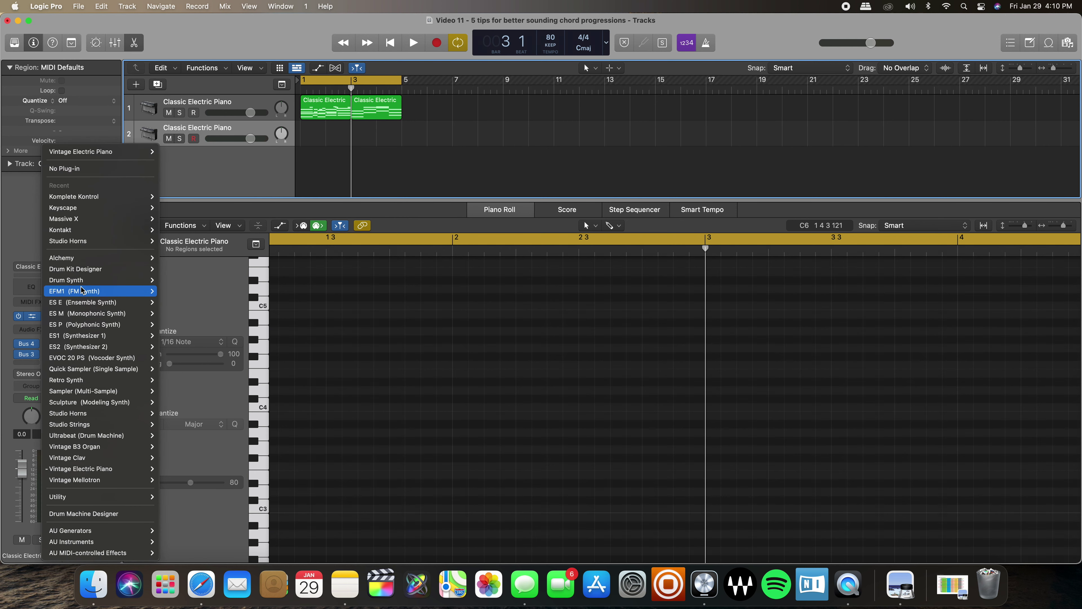
mouse_move(84, 230)
click(171, 224)
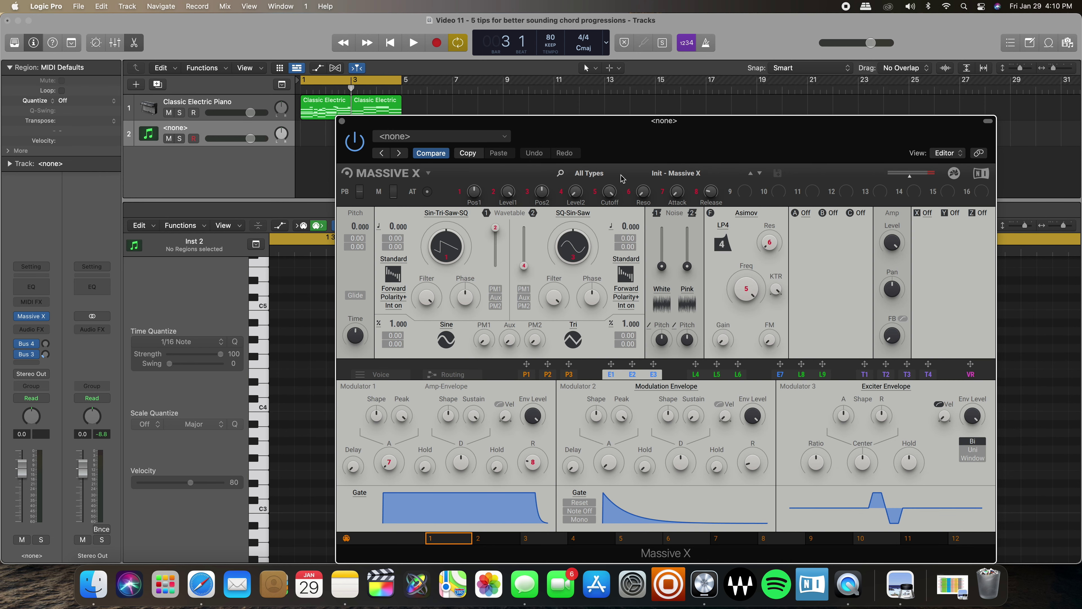
Load the Air Leak preset in Massive X and close the plug-in window.
click(676, 173)
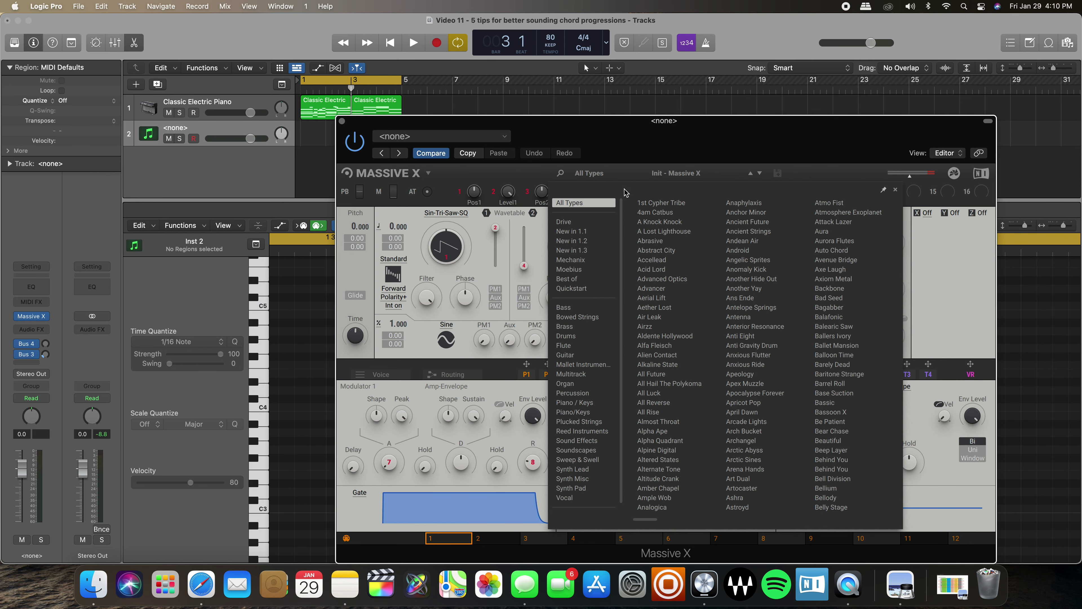
click(649, 318)
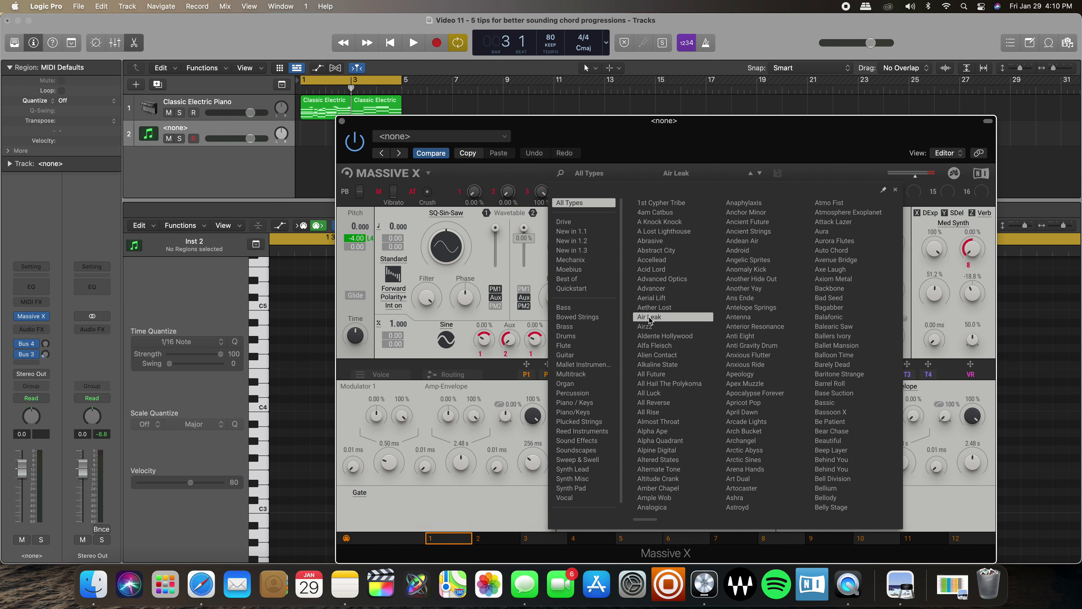
click(342, 122)
Copy the plain triad region from bar 3 onto the Massive X track at bar 1.
click(390, 102)
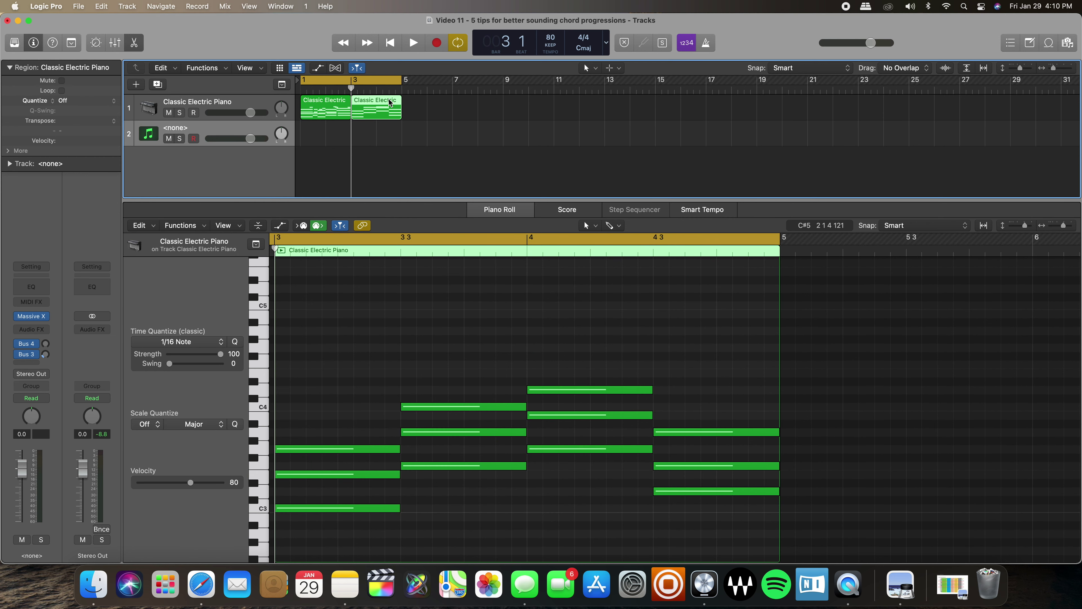
drag(390, 103, 340, 130)
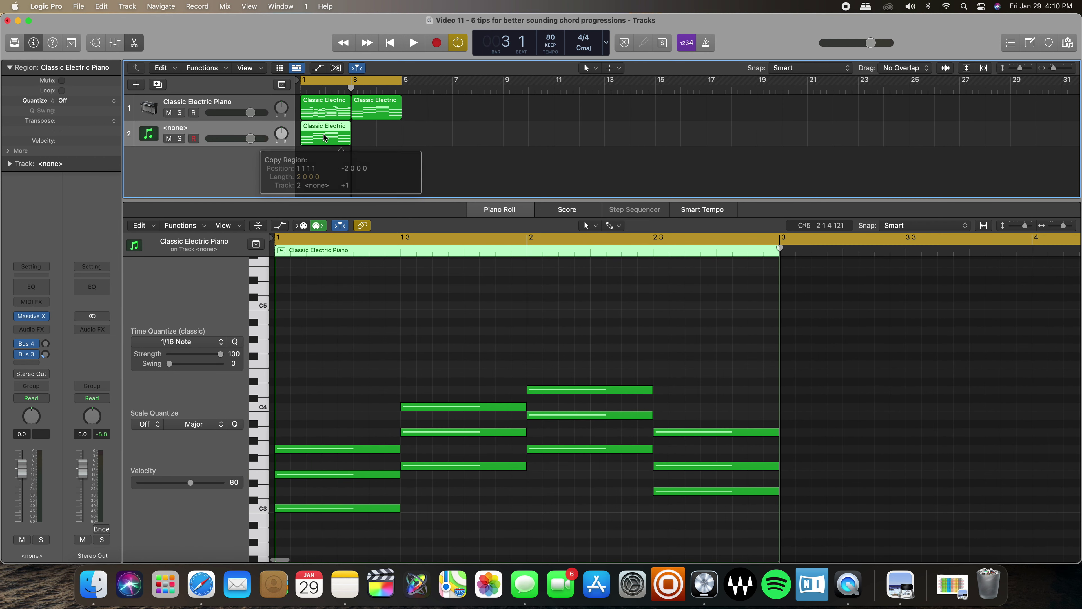
click(370, 136)
Audition the layered tracks briefly, lower the Massive X track's volume to -31.0 dB, and return the playhead to the start.
key(space)
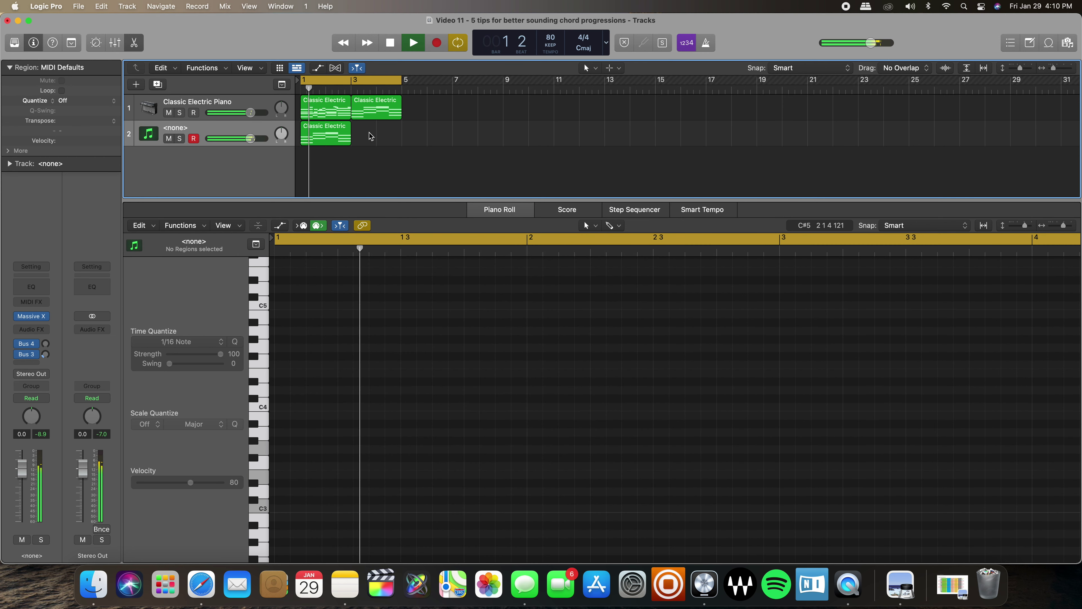
key(space)
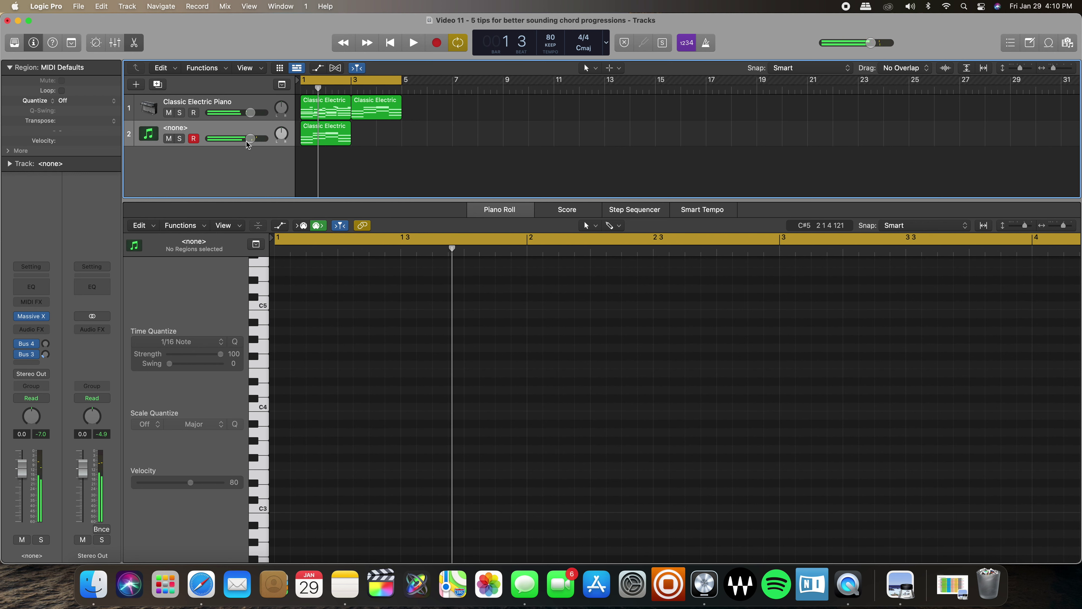
drag(246, 141, 212, 141)
key(Return)
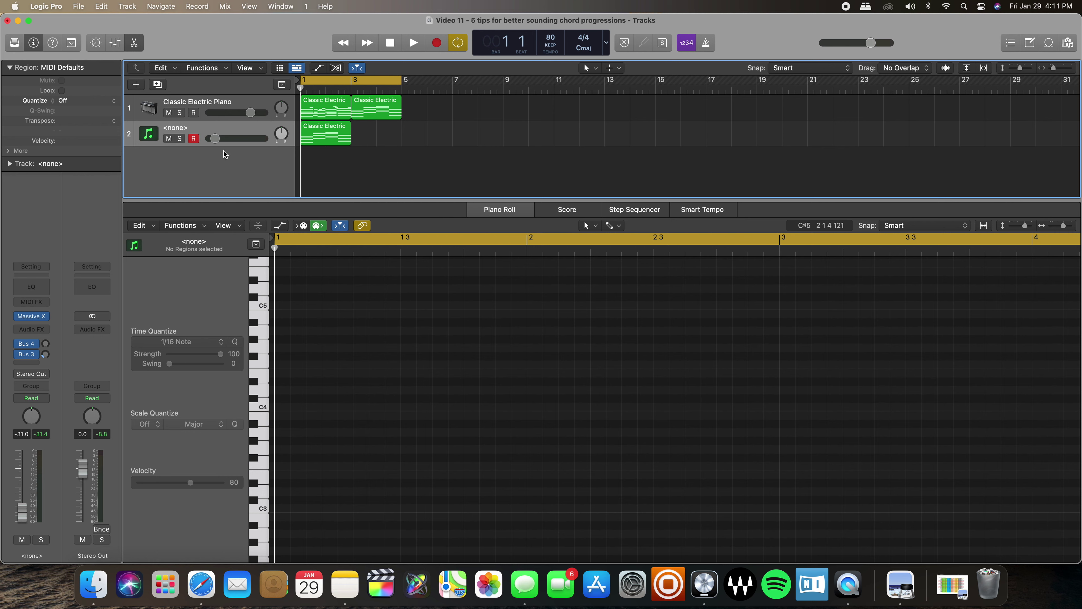
Play the layered progression in bars 1 and 2, and turn cycle mode off to play the plain triads from bar 3.
key(space)
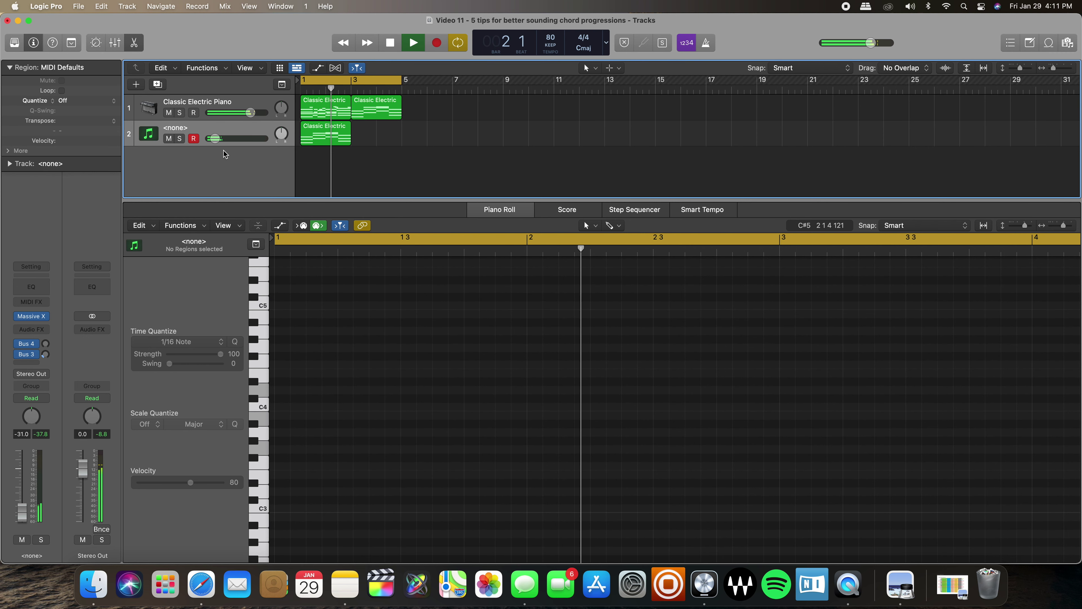
key(space)
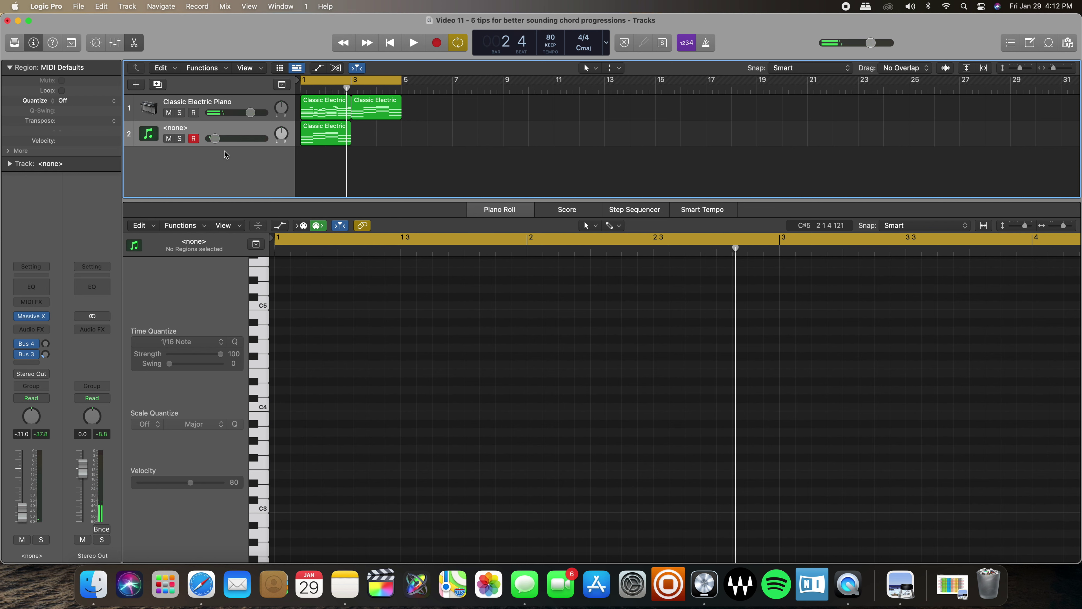
key(period)
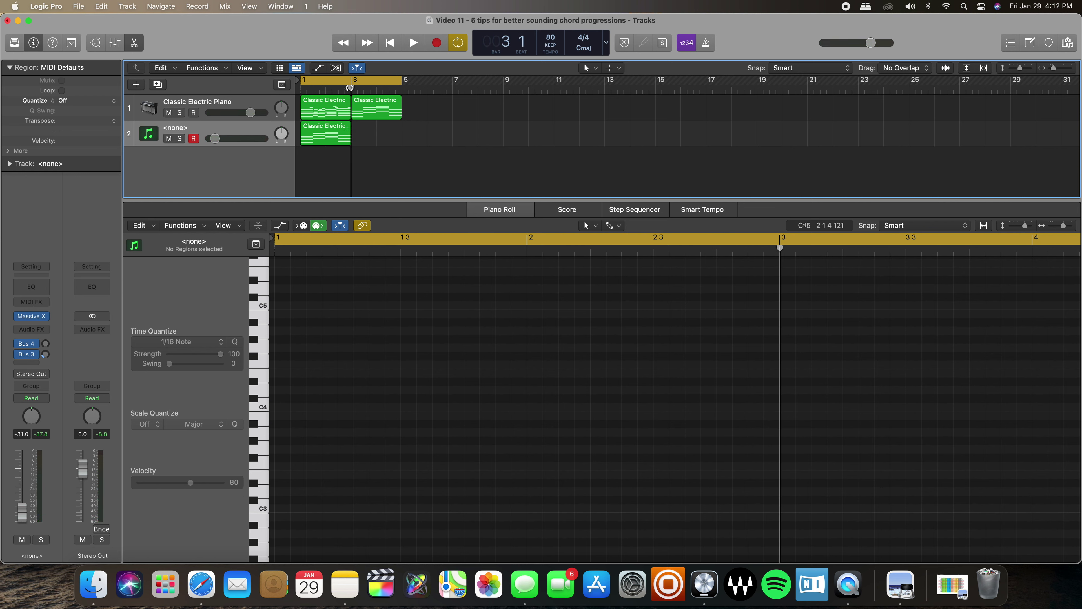
key(c)
key(space)
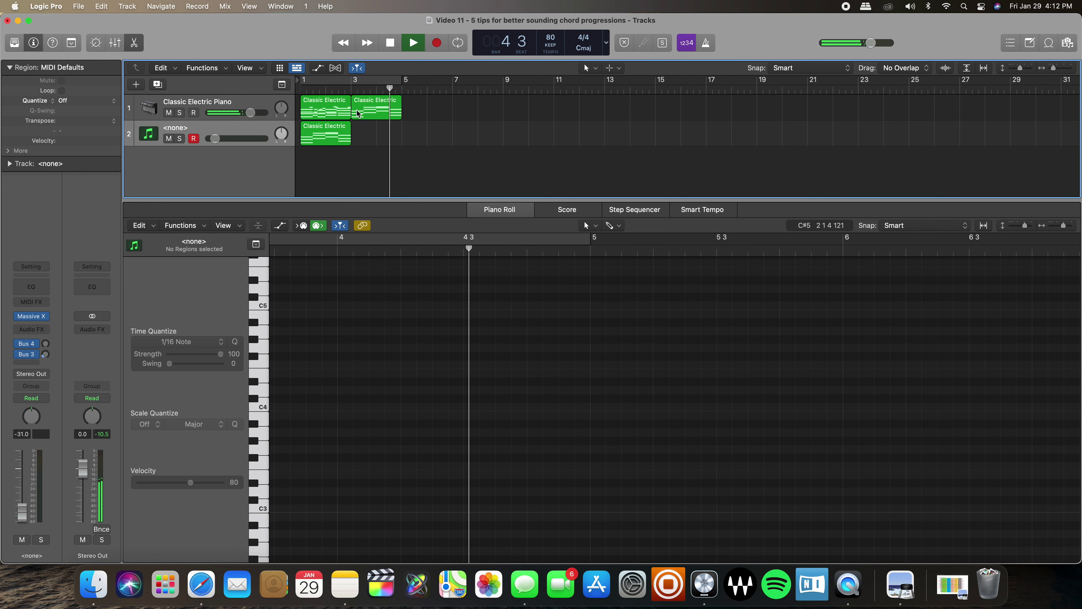
Replay the layered progression from bar 1, stop, and return the playhead to the start.
key(Return)
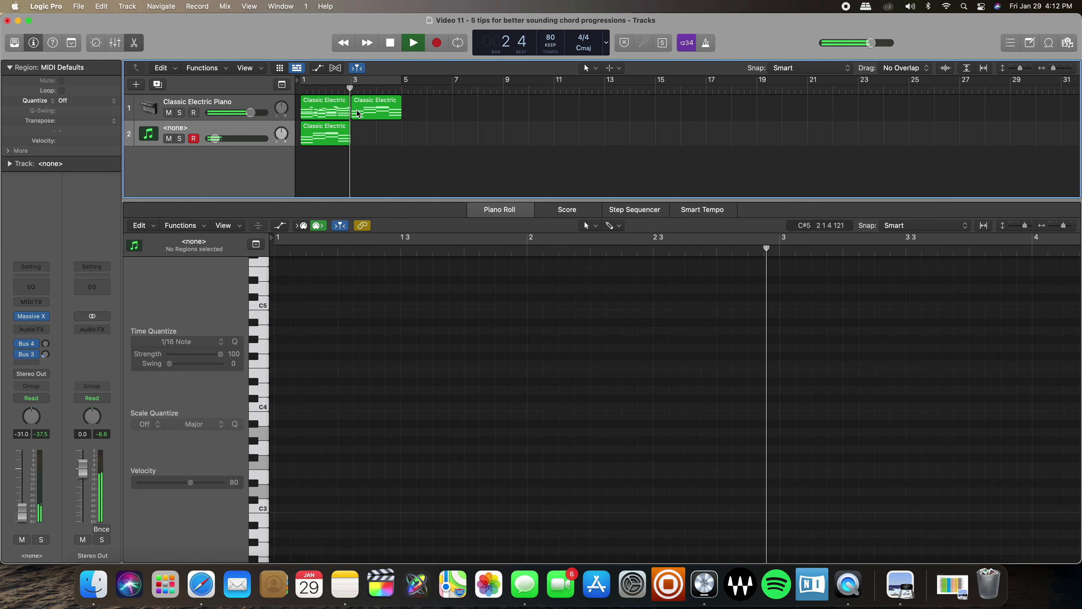
key(space)
key(Return)
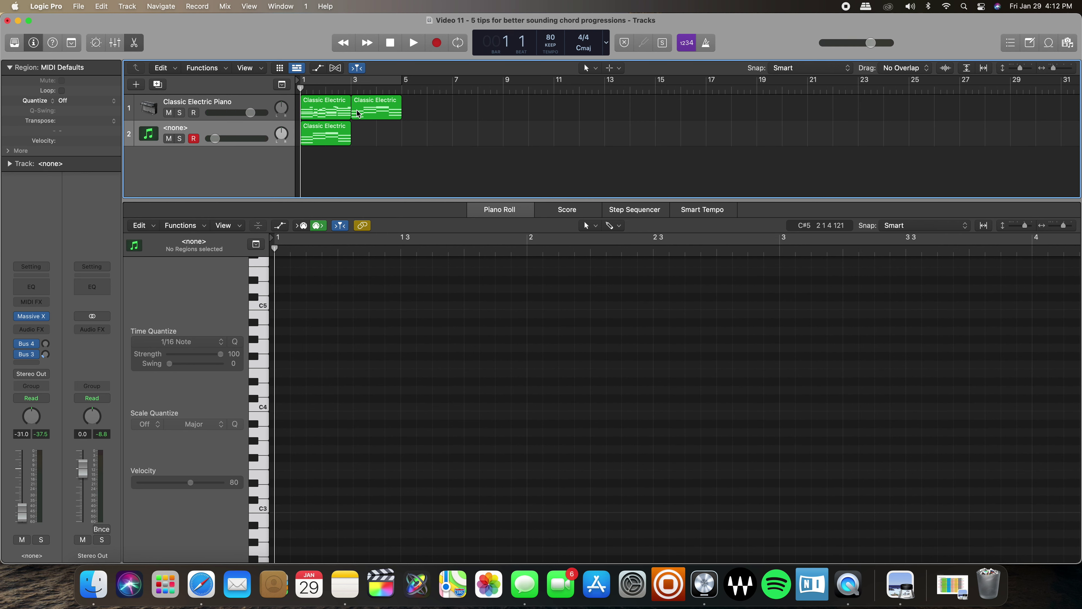